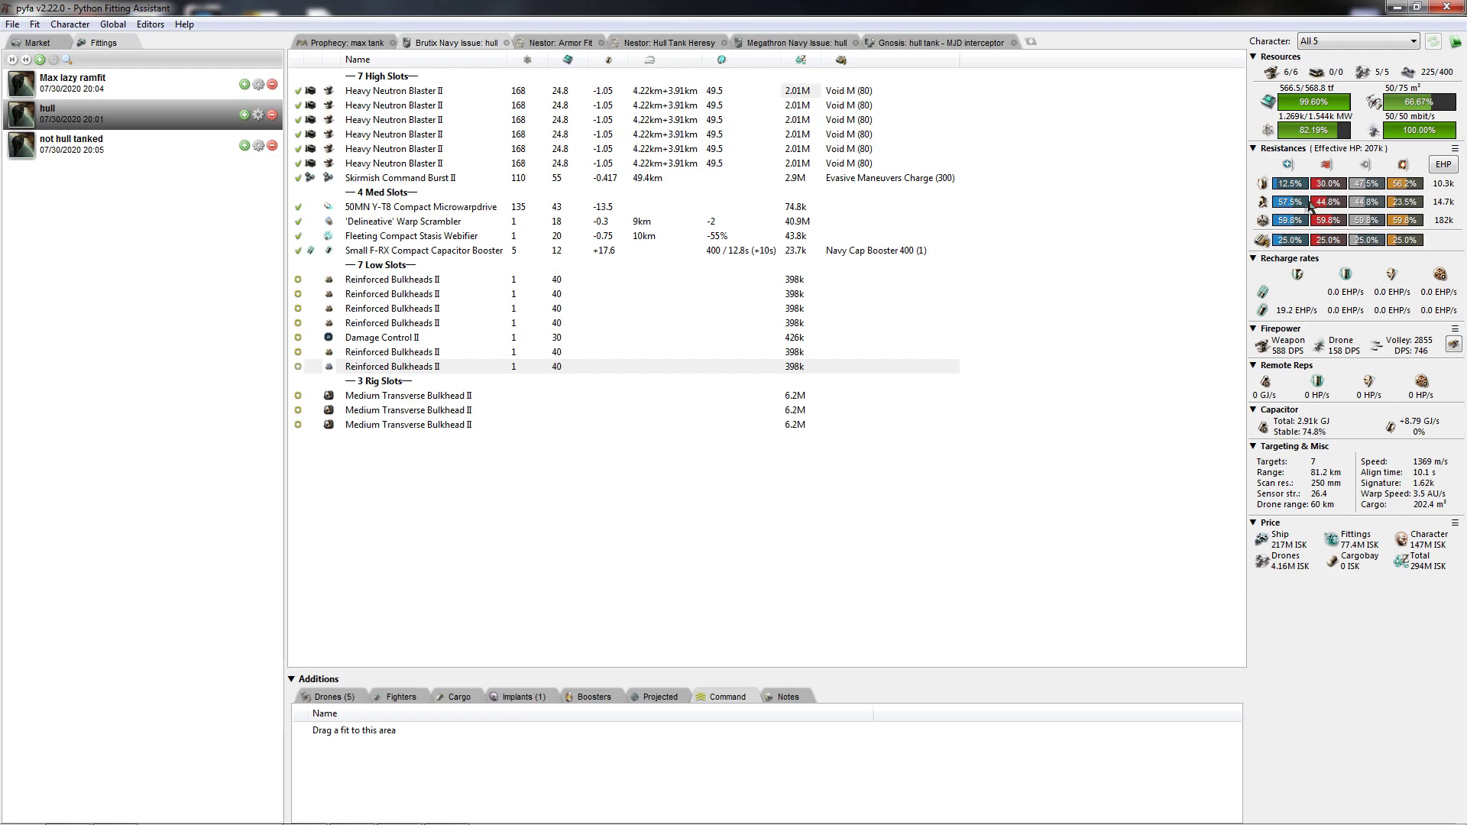
# Step: Compare the Brutix Navy Issue hull fit's align time with Skirmish Command Burst II switched off and on
pyautogui.moveTo(1376, 152)
pyautogui.moveTo(1420, 469)
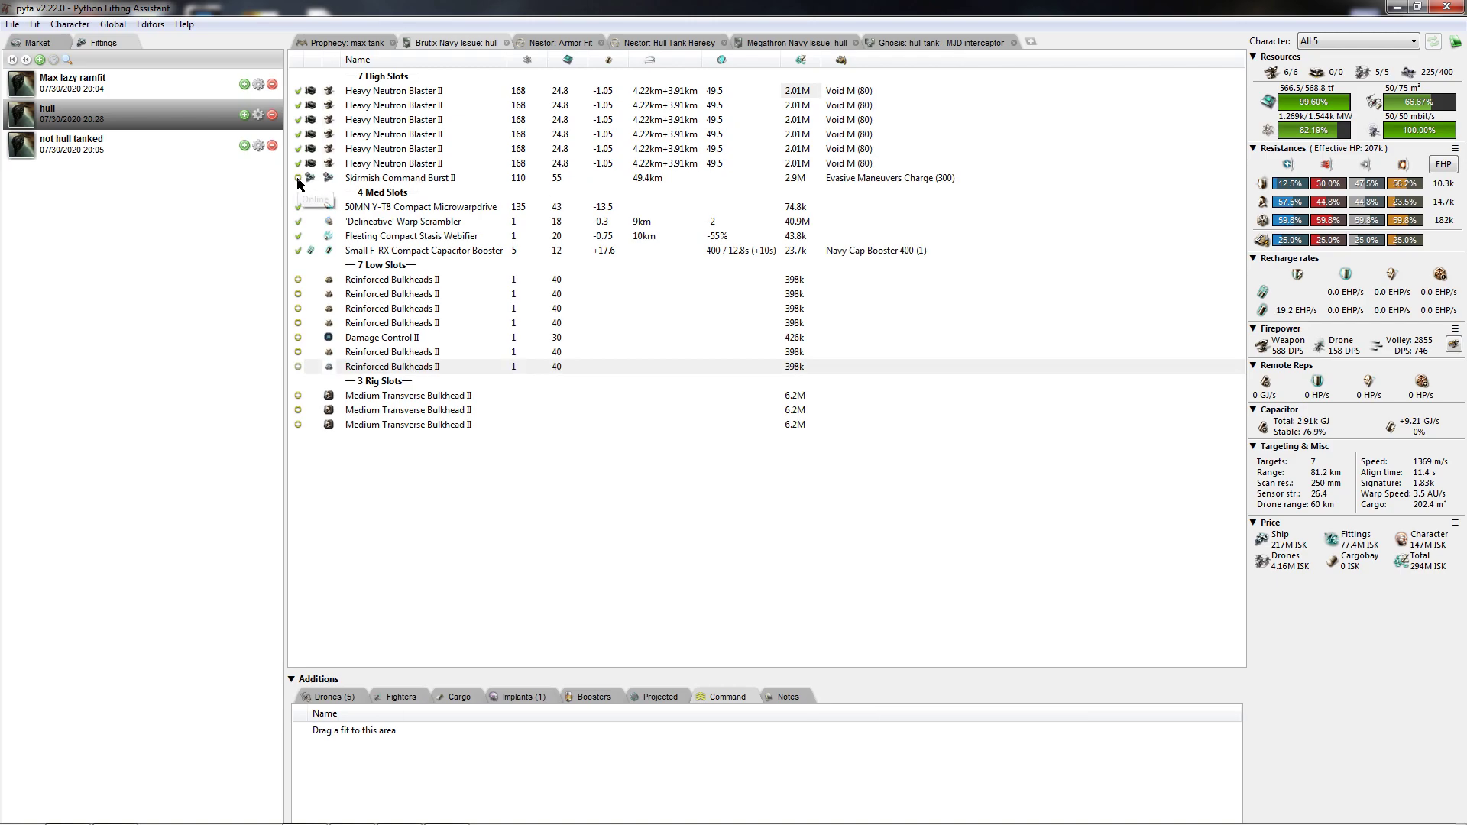
pyautogui.click(298, 178)
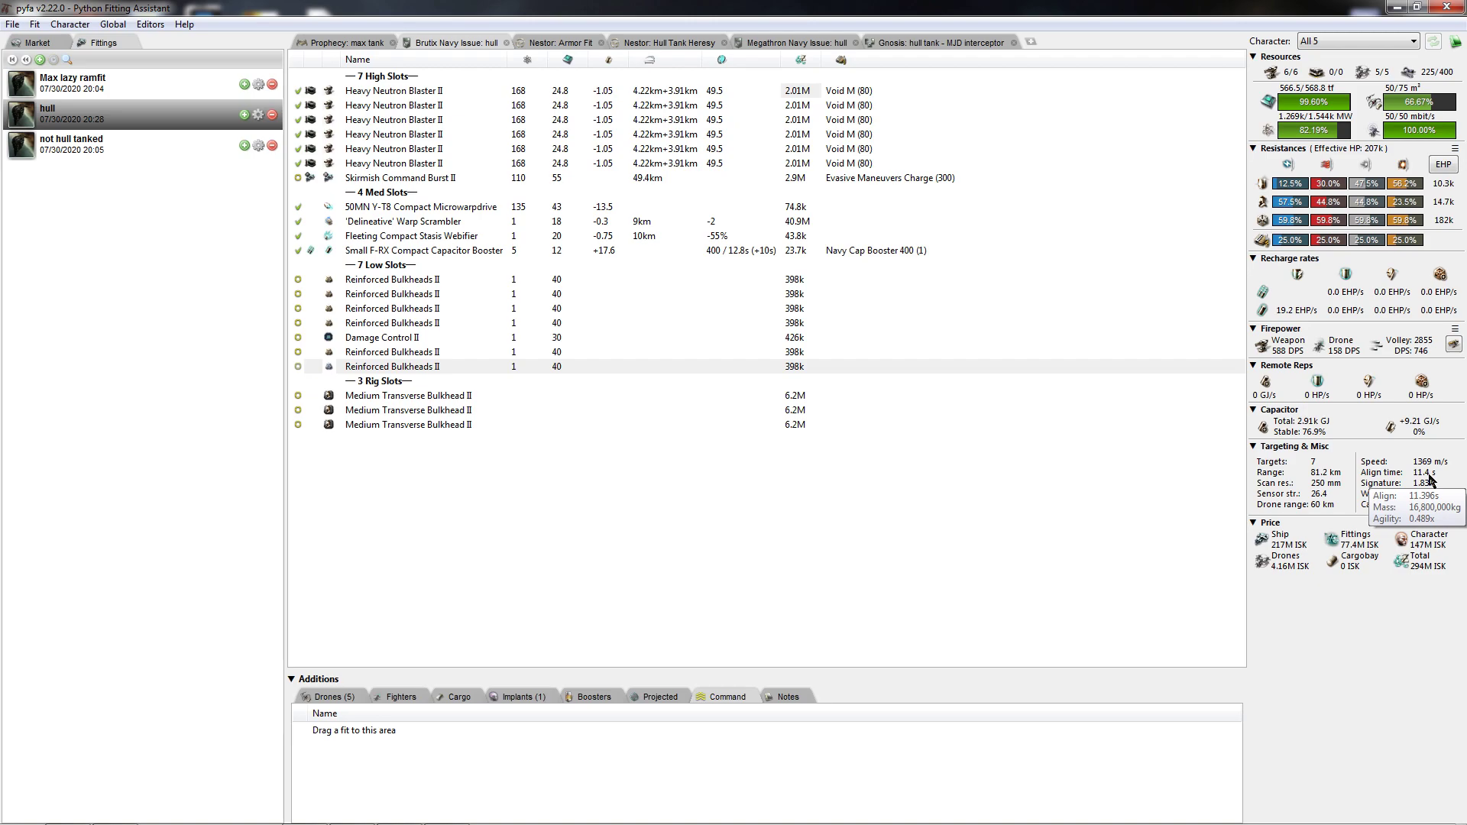
pyautogui.click(298, 179)
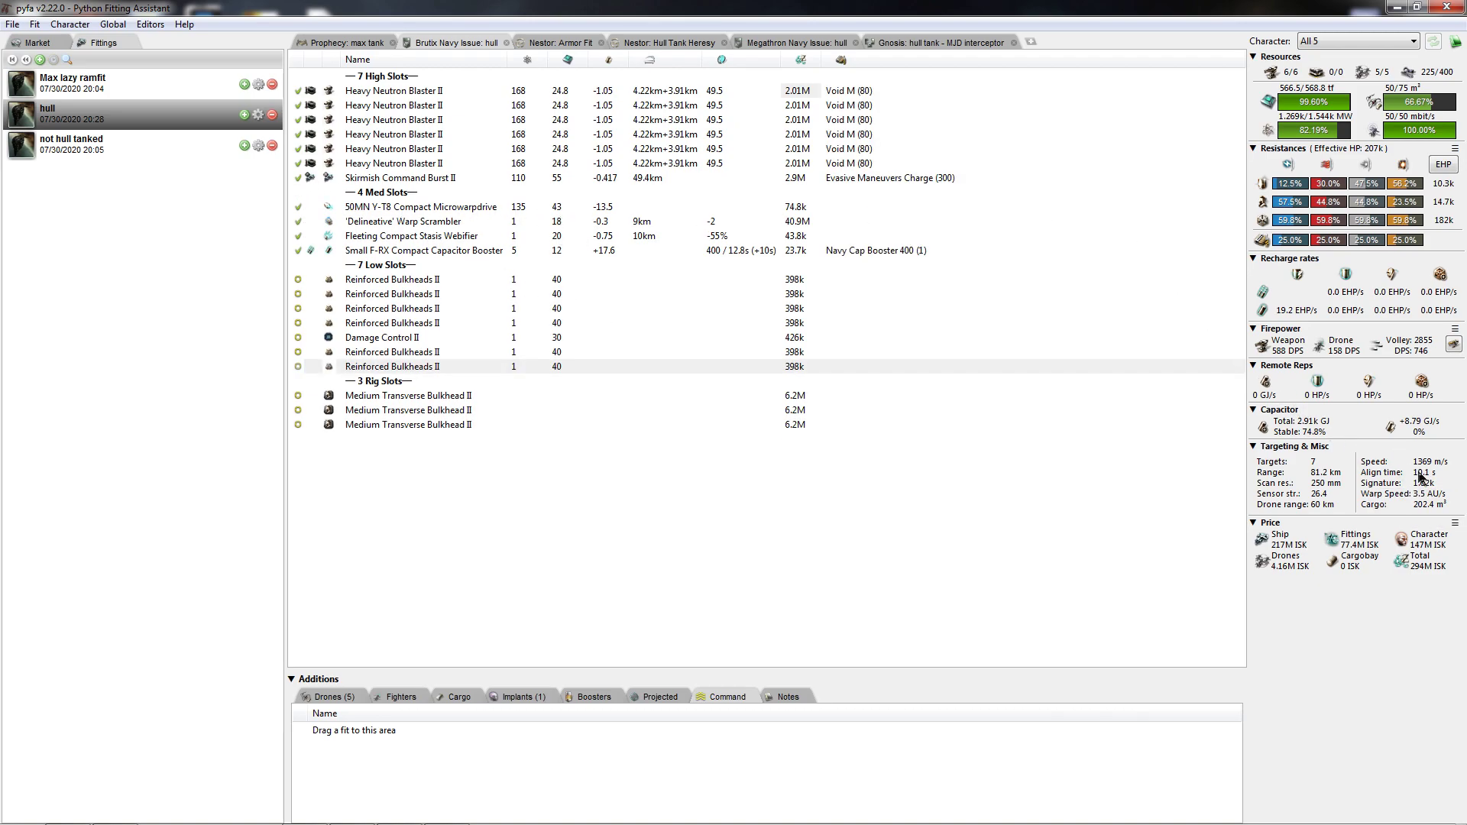
pyautogui.moveTo(1424, 478)
# Step: Overheat the 50MN Y-T8 Compact Microwarpdrive on the Brutix Navy Issue hull fit
pyautogui.moveTo(1434, 470)
pyautogui.click(298, 206)
# Step: Open the Max lazy ramfit and examine its effective HP and implants
pyautogui.click(181, 95)
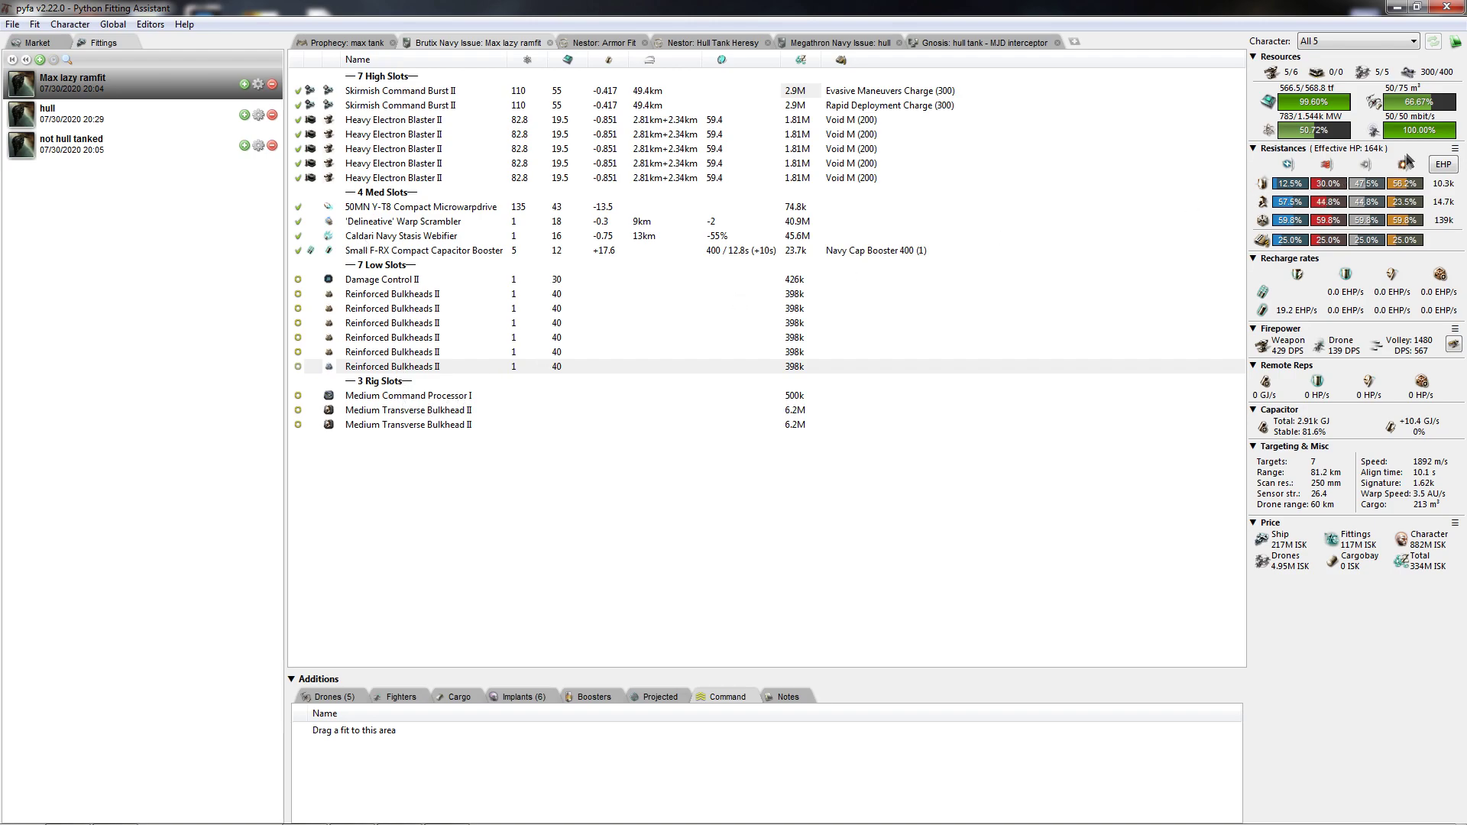
pyautogui.moveTo(1381, 154)
pyautogui.click(526, 697)
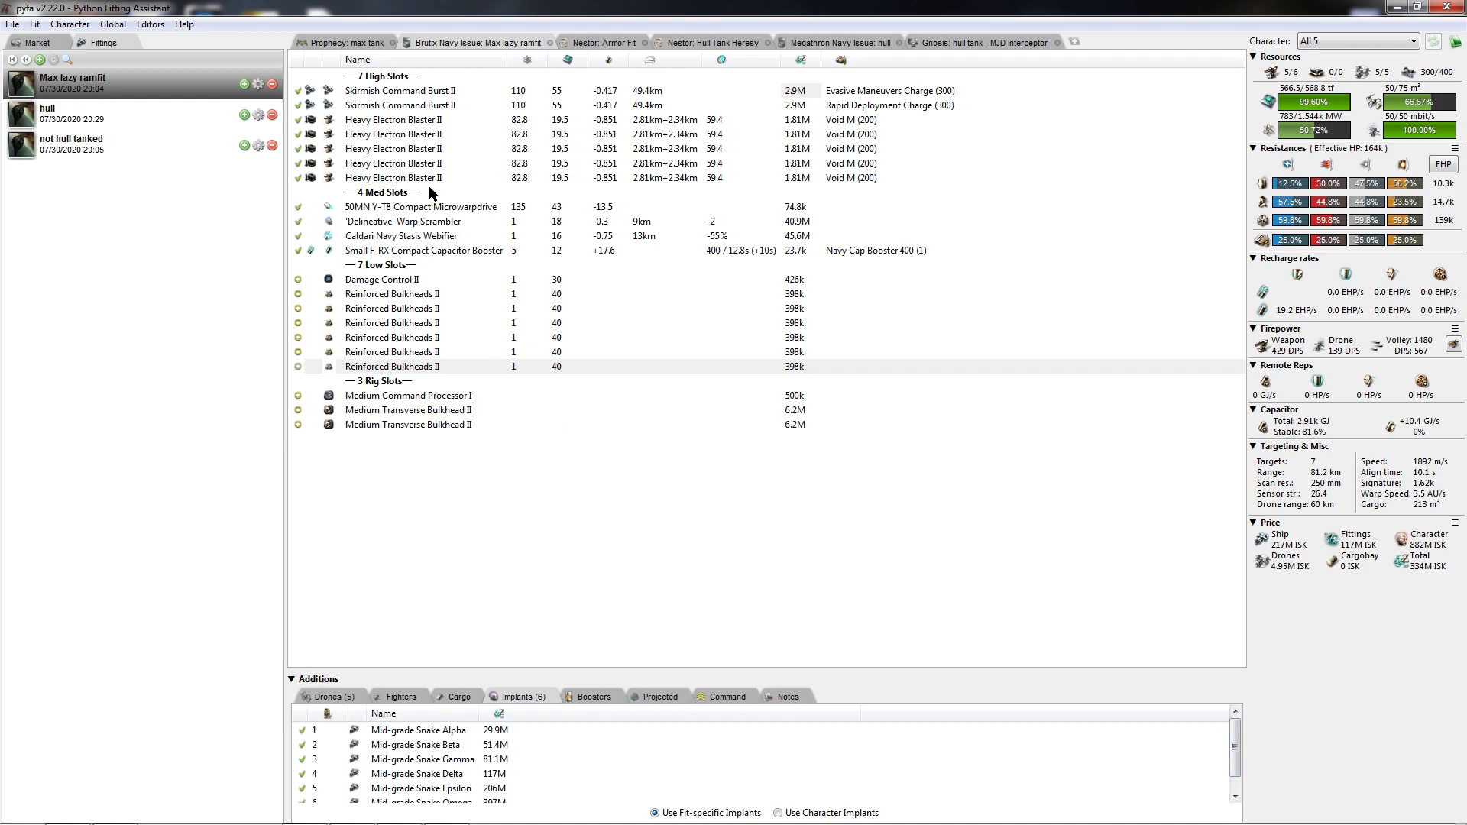
# Step: Overheat the Max lazy ramfit's 50MN Y-T8 Compact Microwarpdrive and check the ship's speed
pyautogui.moveTo(1430, 472)
pyautogui.click(297, 207)
pyautogui.moveTo(1425, 468)
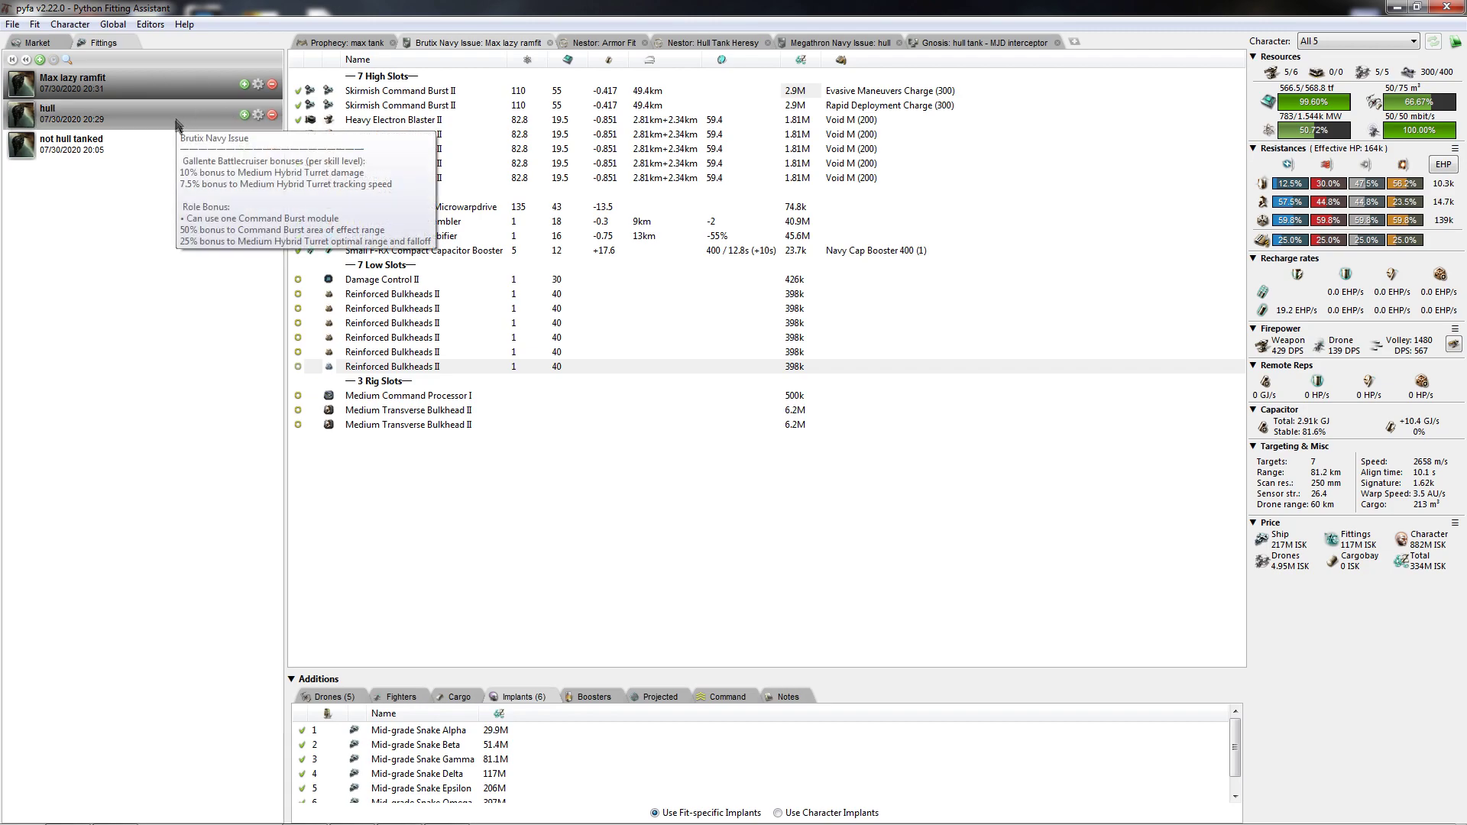
# Step: Reopen the Brutix Navy Issue hull fit and examine its effective HP, Damage Control II and Reinforced Bulkheads II
pyautogui.click(145, 115)
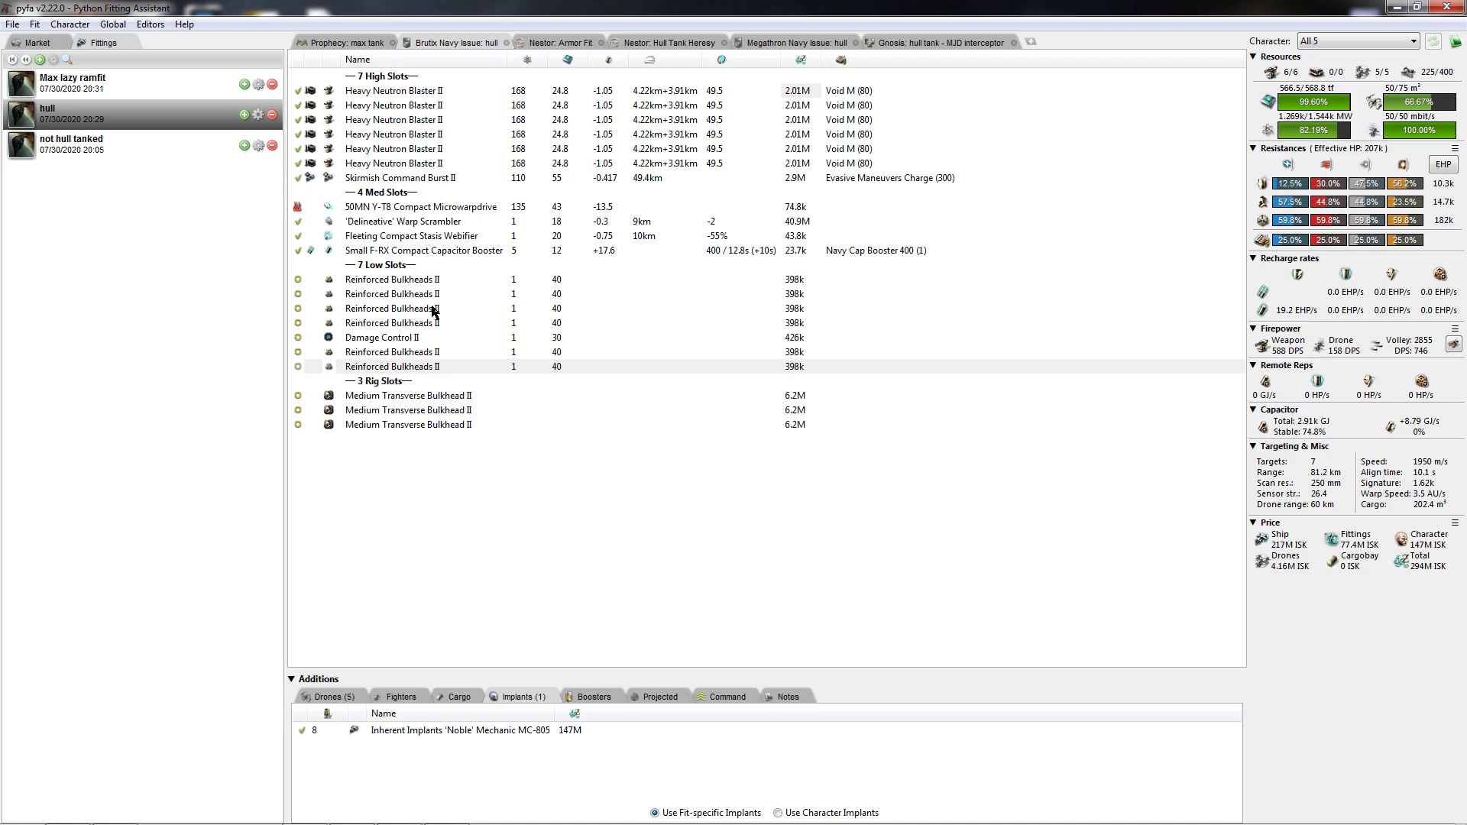
pyautogui.moveTo(1380, 154)
pyautogui.click(399, 339)
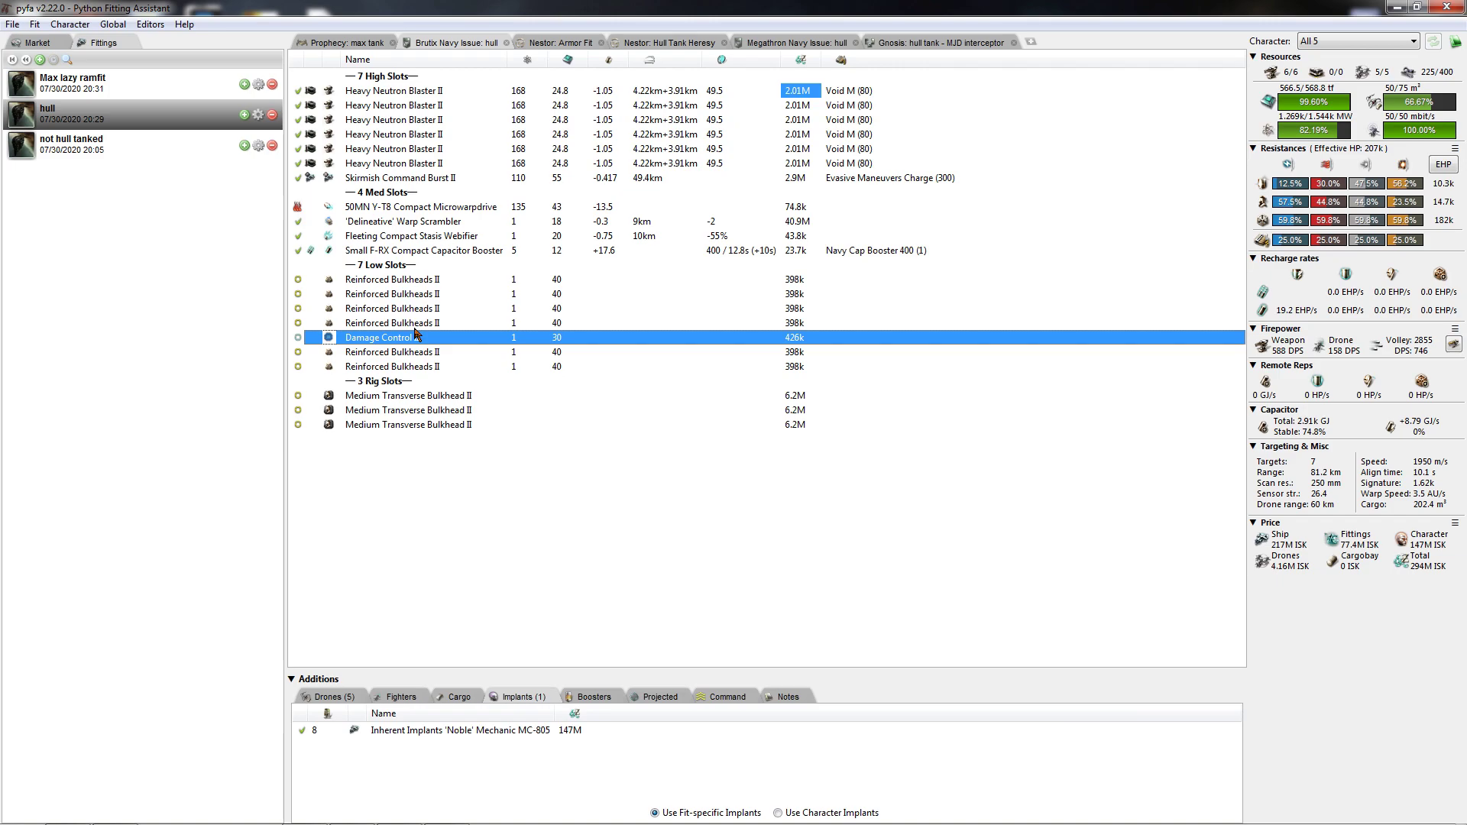
pyautogui.press('Up')
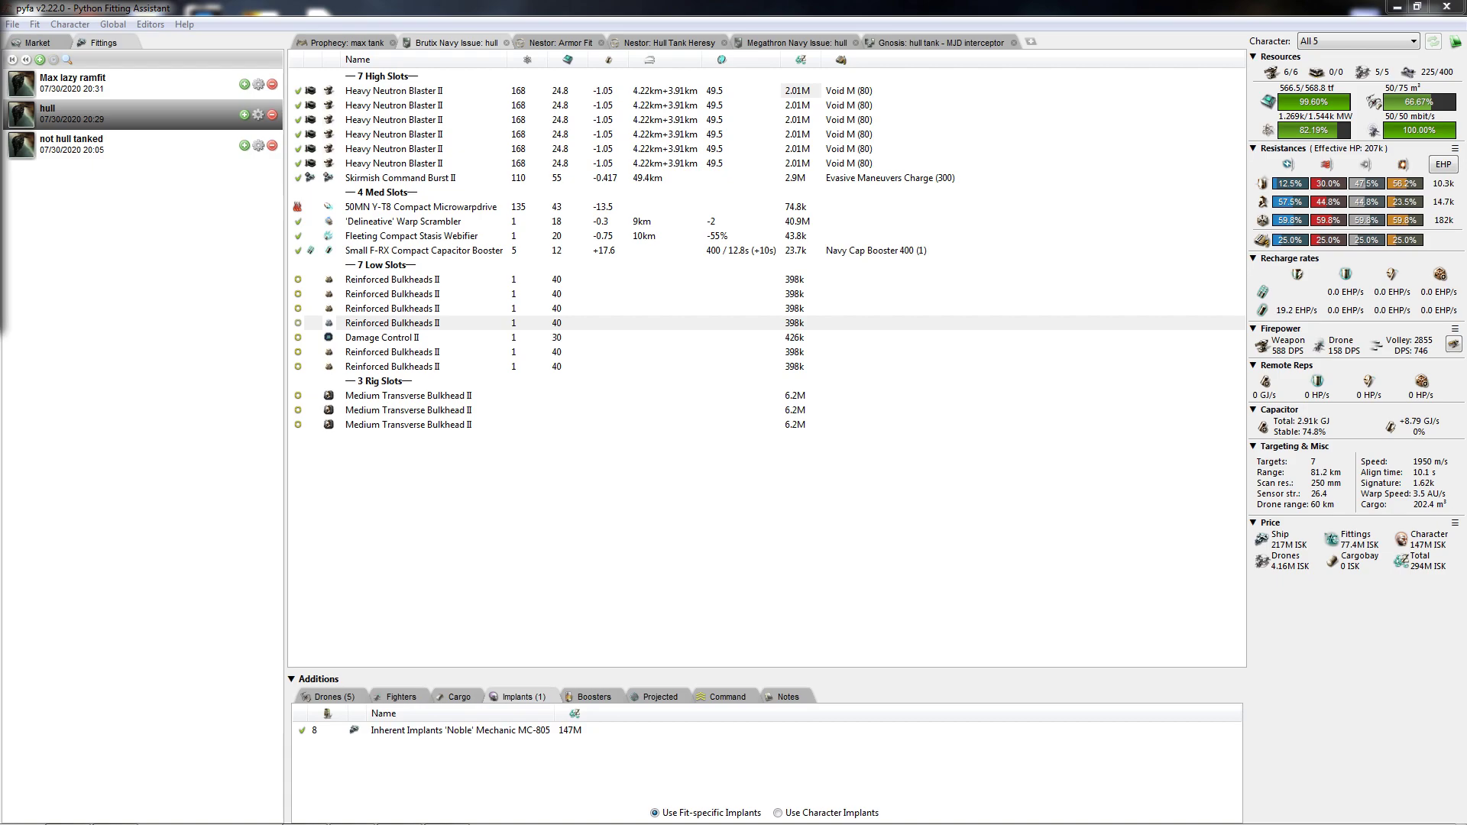
pyautogui.click(635, 322)
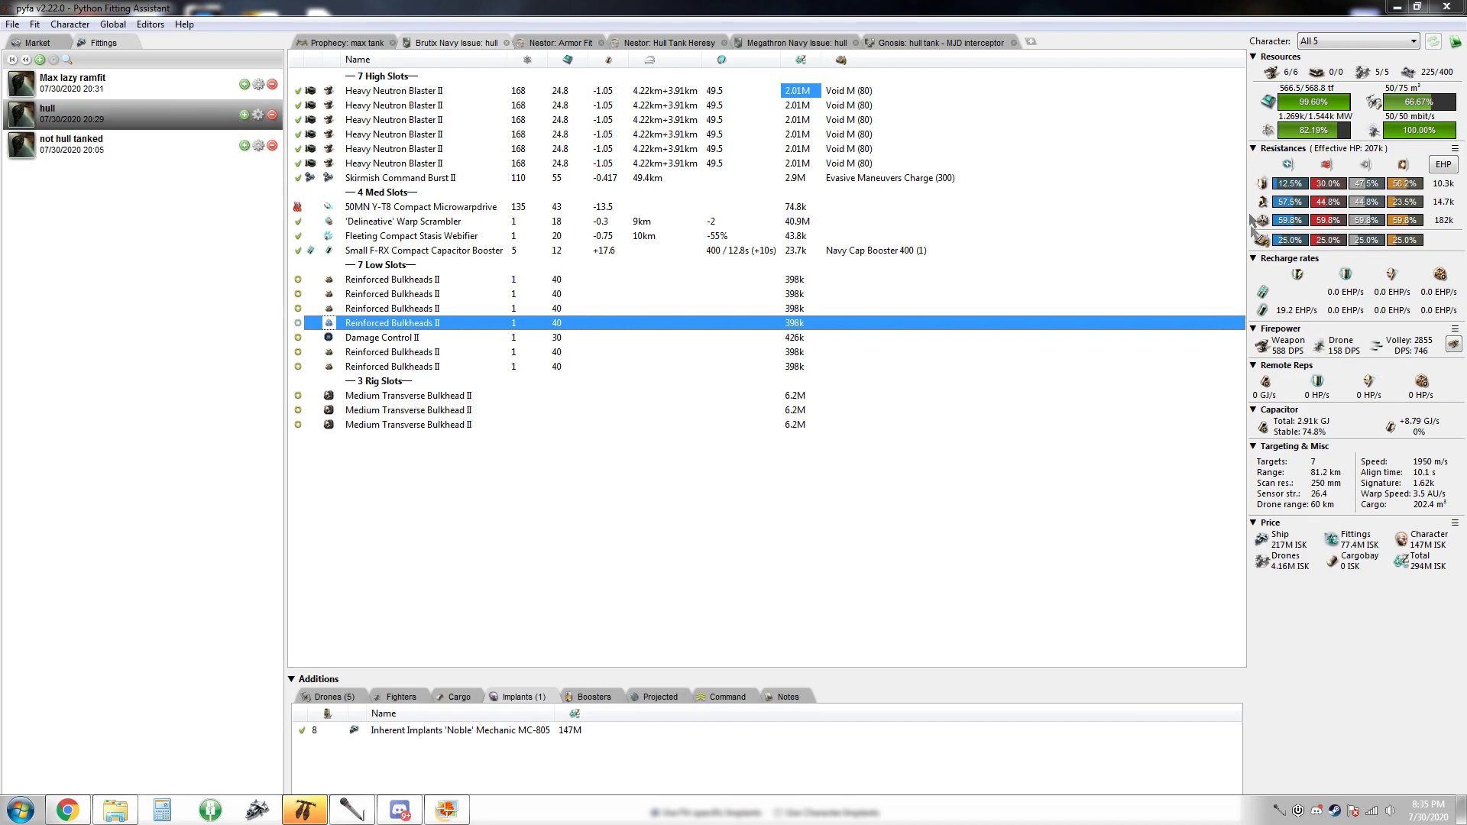
# Step: Compare the hull fit's effective HP with the 'Noble' Mechanic MC-805 implant disabled and enabled
pyautogui.moveTo(1382, 150)
pyautogui.click(301, 731)
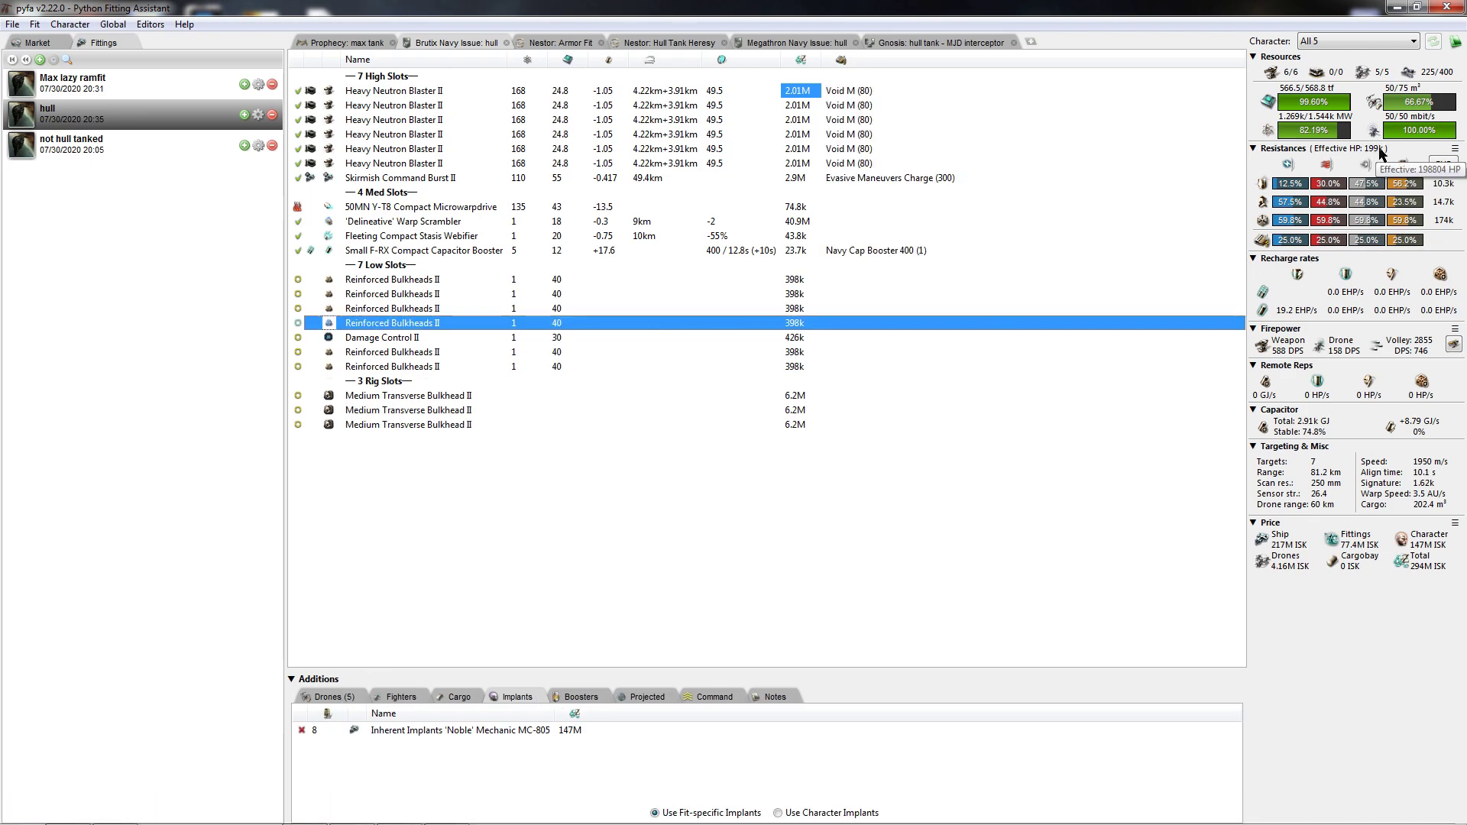
pyautogui.click(303, 735)
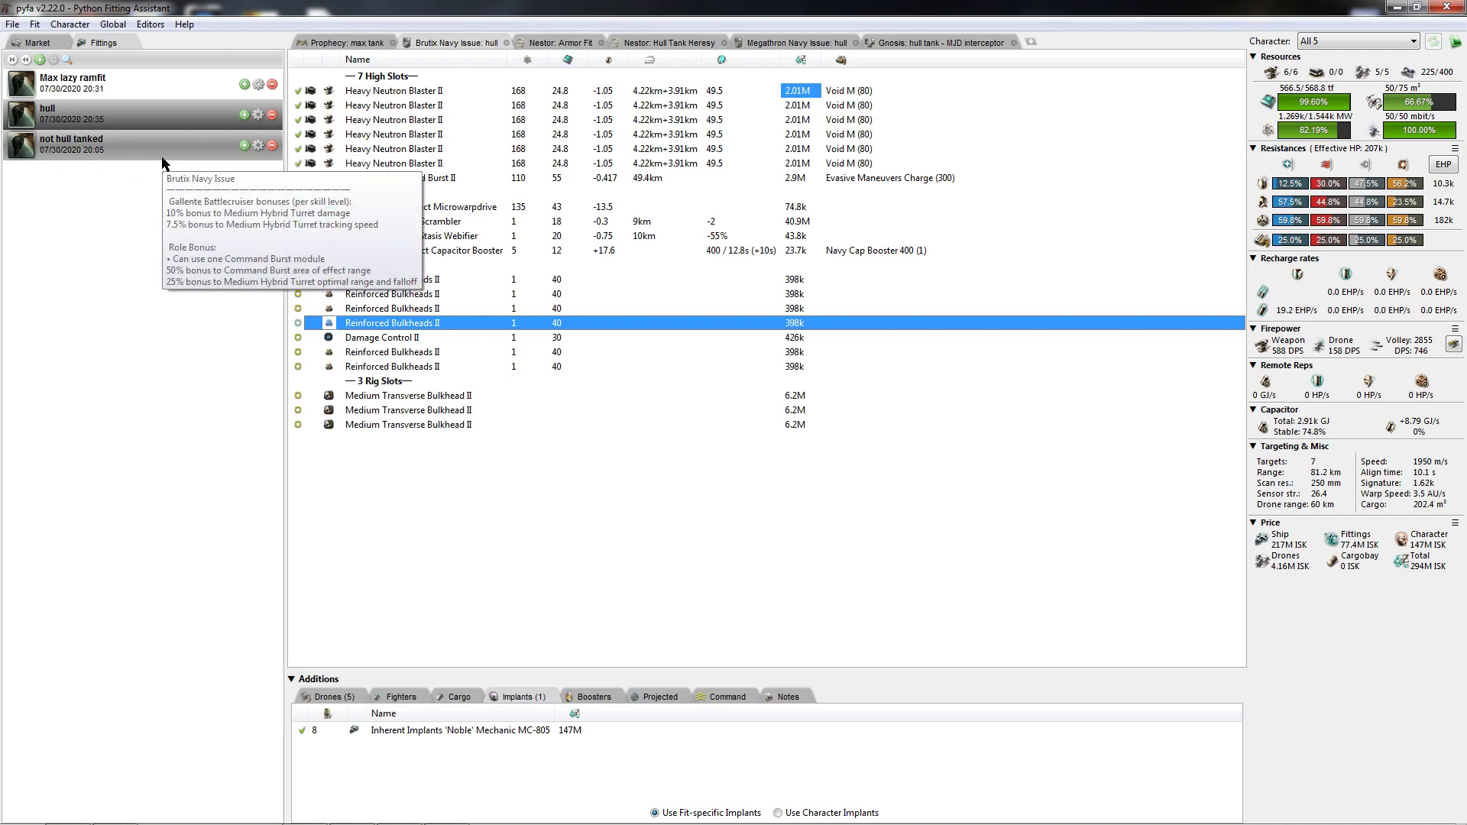
# Step: Open the not hull tanked Brutix fit and examine its Energized Armor Layering Membrane II modules and effective HP
pyautogui.click(162, 156)
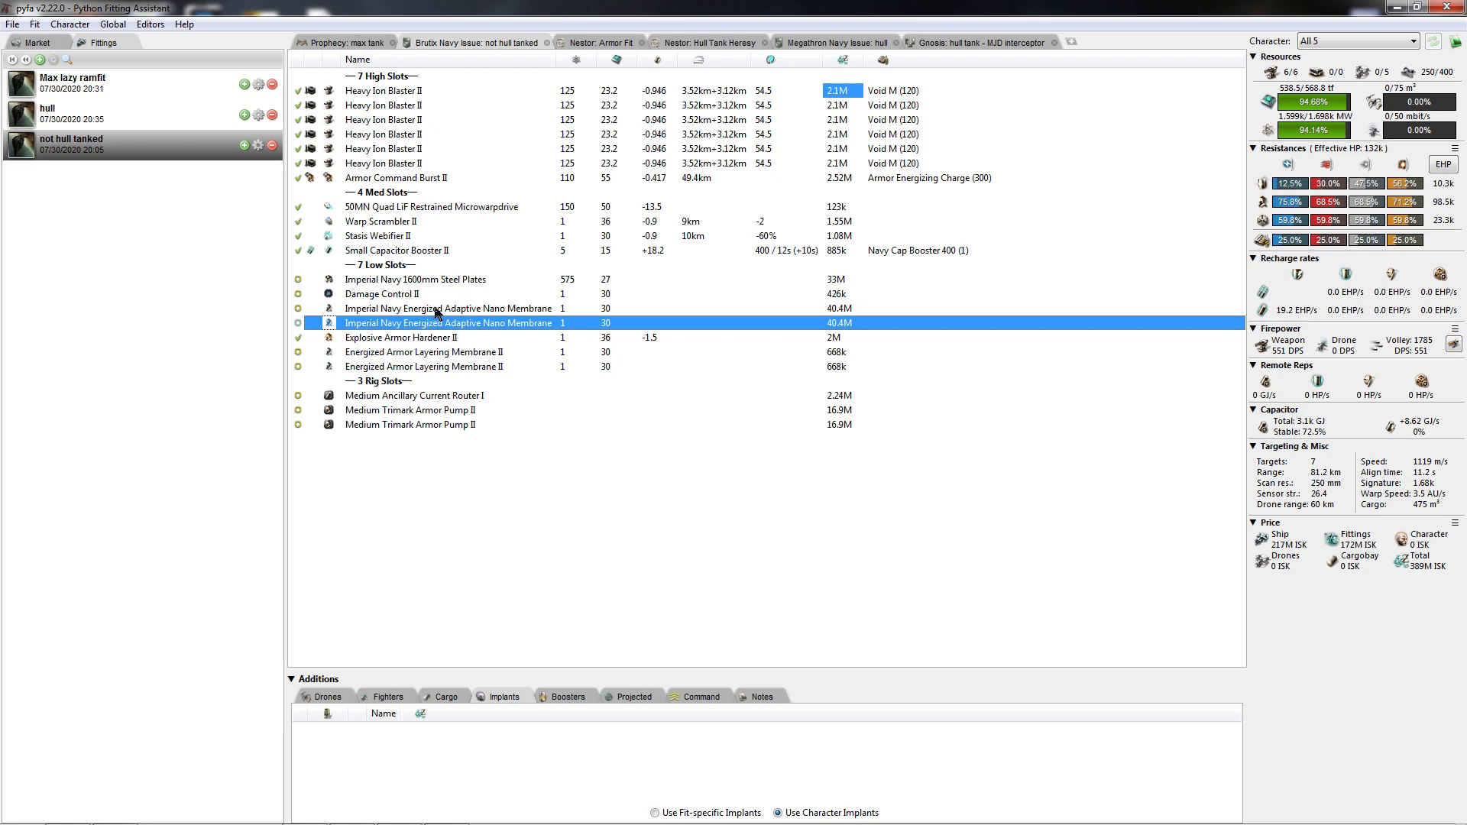
pyautogui.click(440, 353)
pyautogui.click(445, 370)
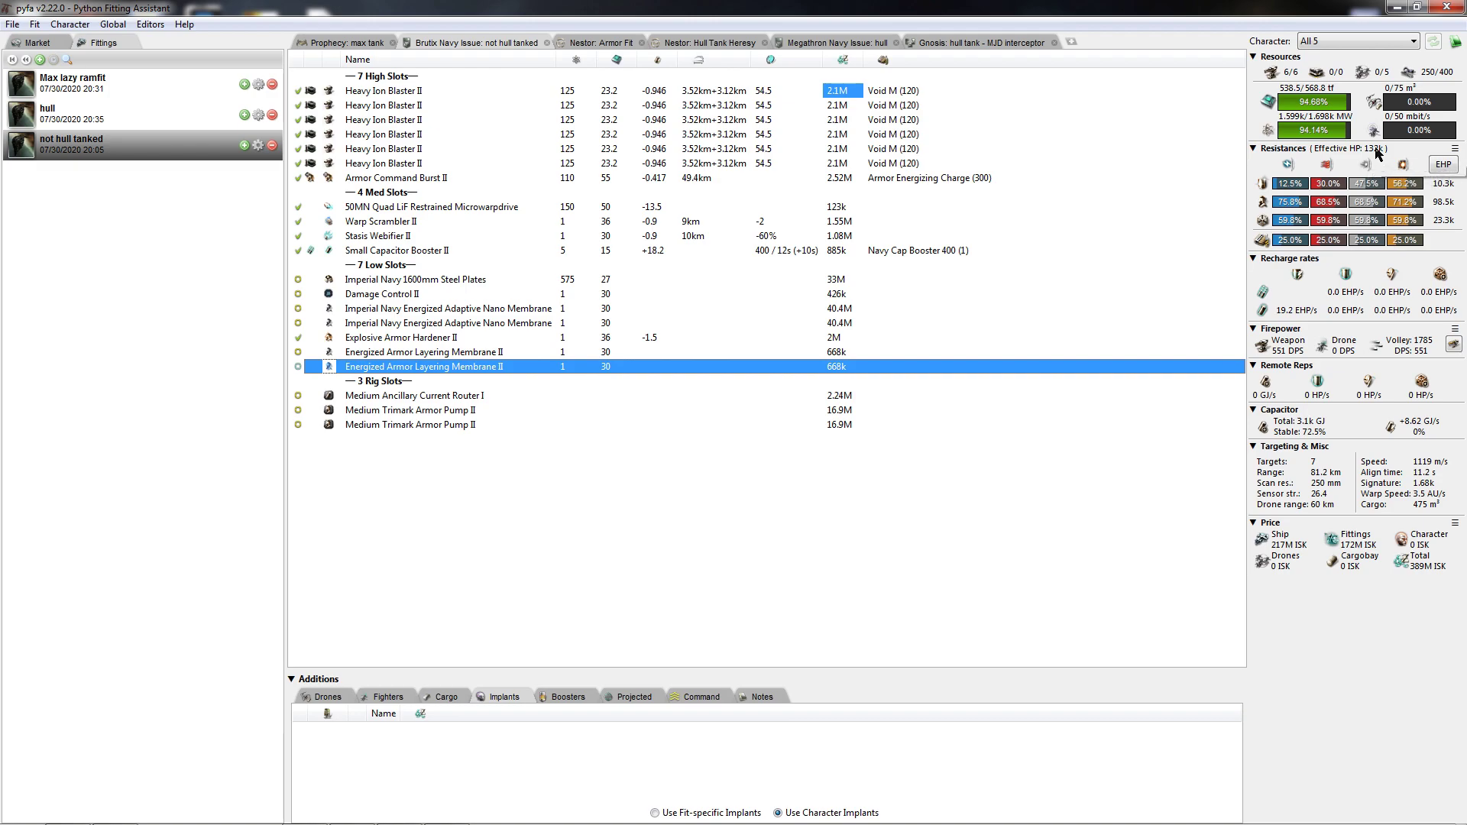
# Step: Switch Armor Command Burst II off and back on, then check the not hull tanked fit's align time
pyautogui.click(298, 177)
pyautogui.click(298, 177)
pyautogui.click(408, 163)
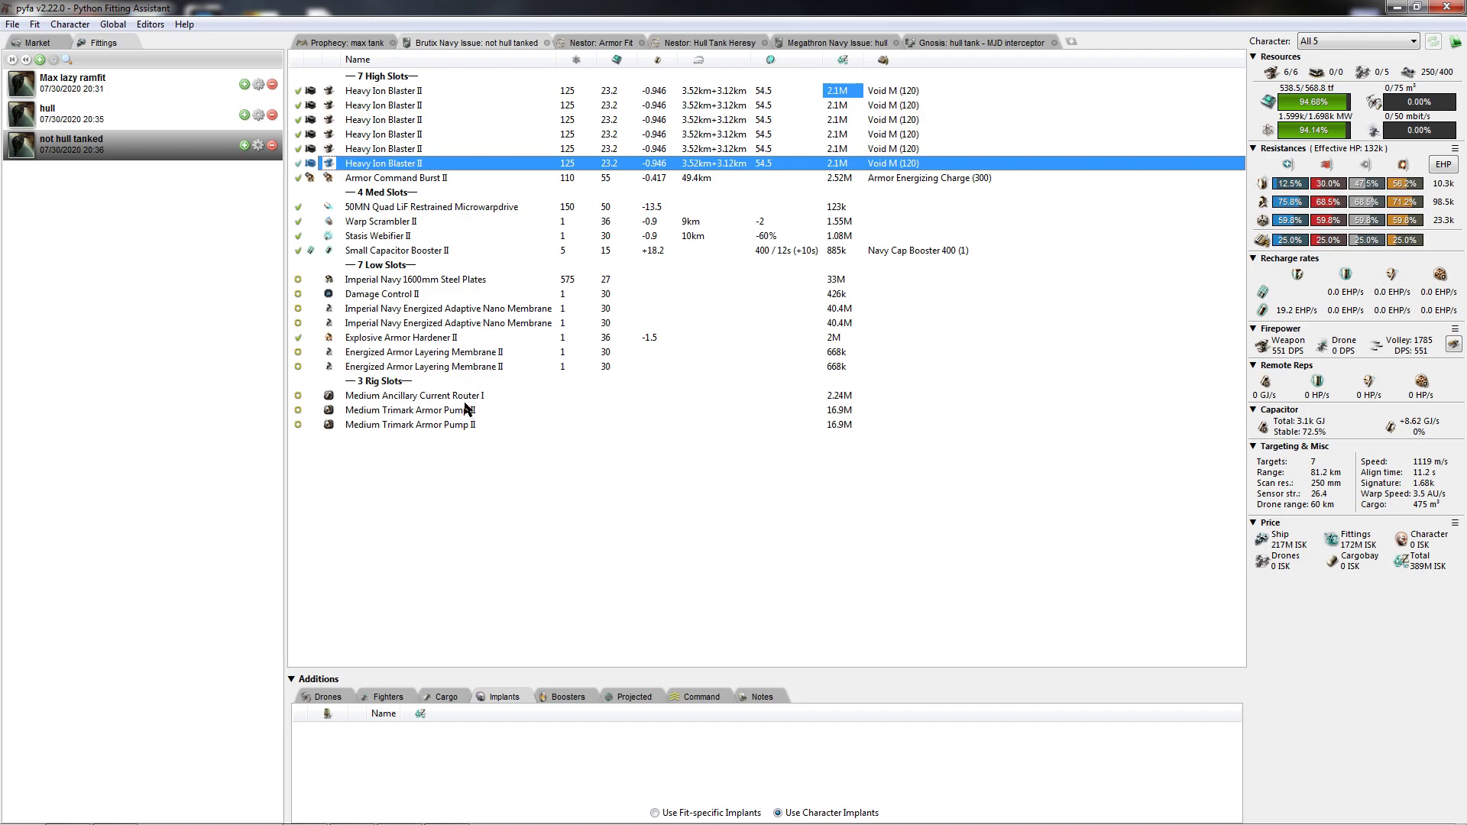
pyautogui.moveTo(1421, 468)
# Step: Open the Gnosis hull tank - MJD interceptor fit and check its effective HP and total price
pyautogui.click(955, 46)
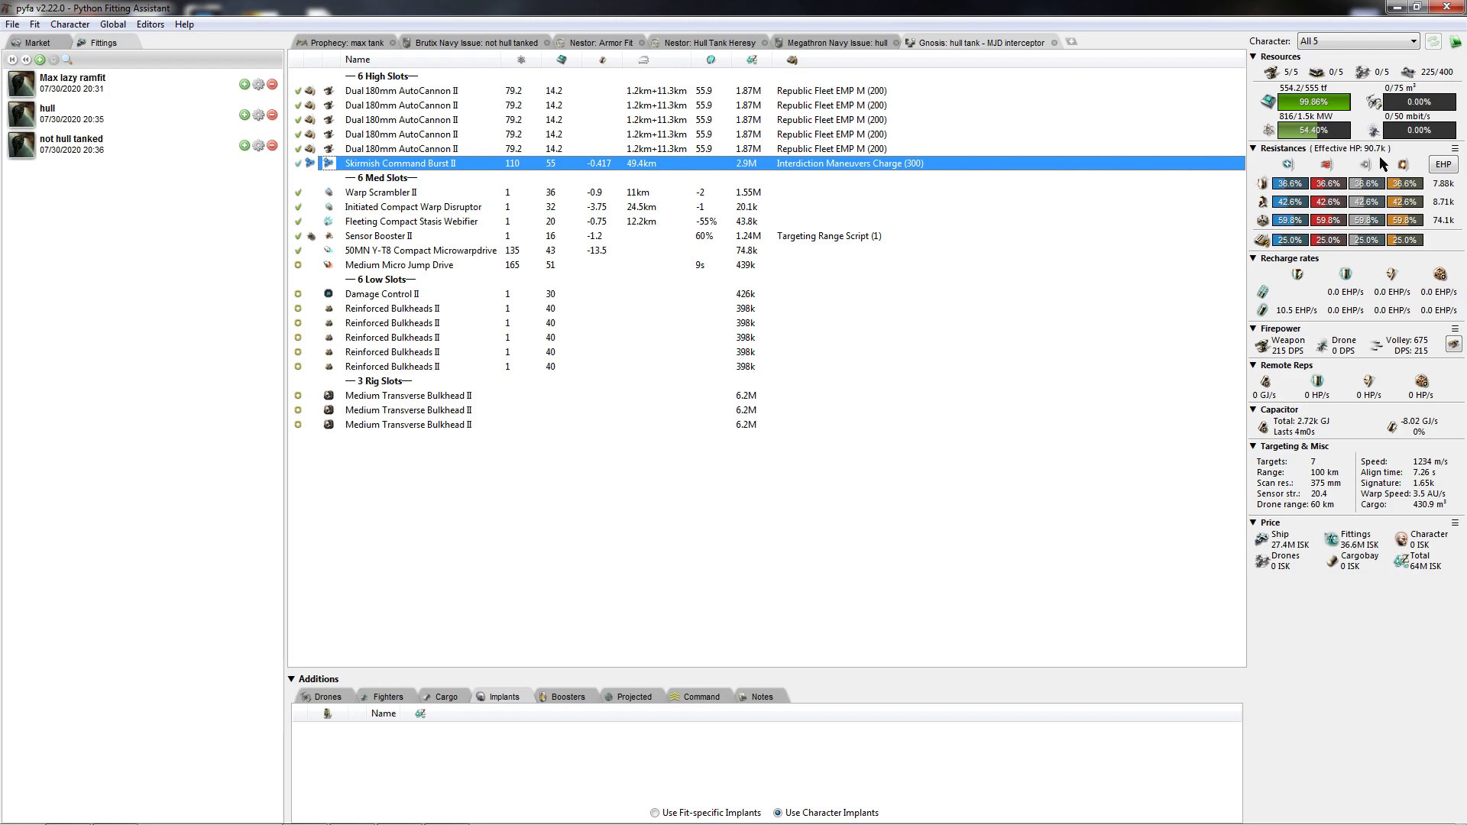
pyautogui.moveTo(1378, 150)
pyautogui.moveTo(1426, 575)
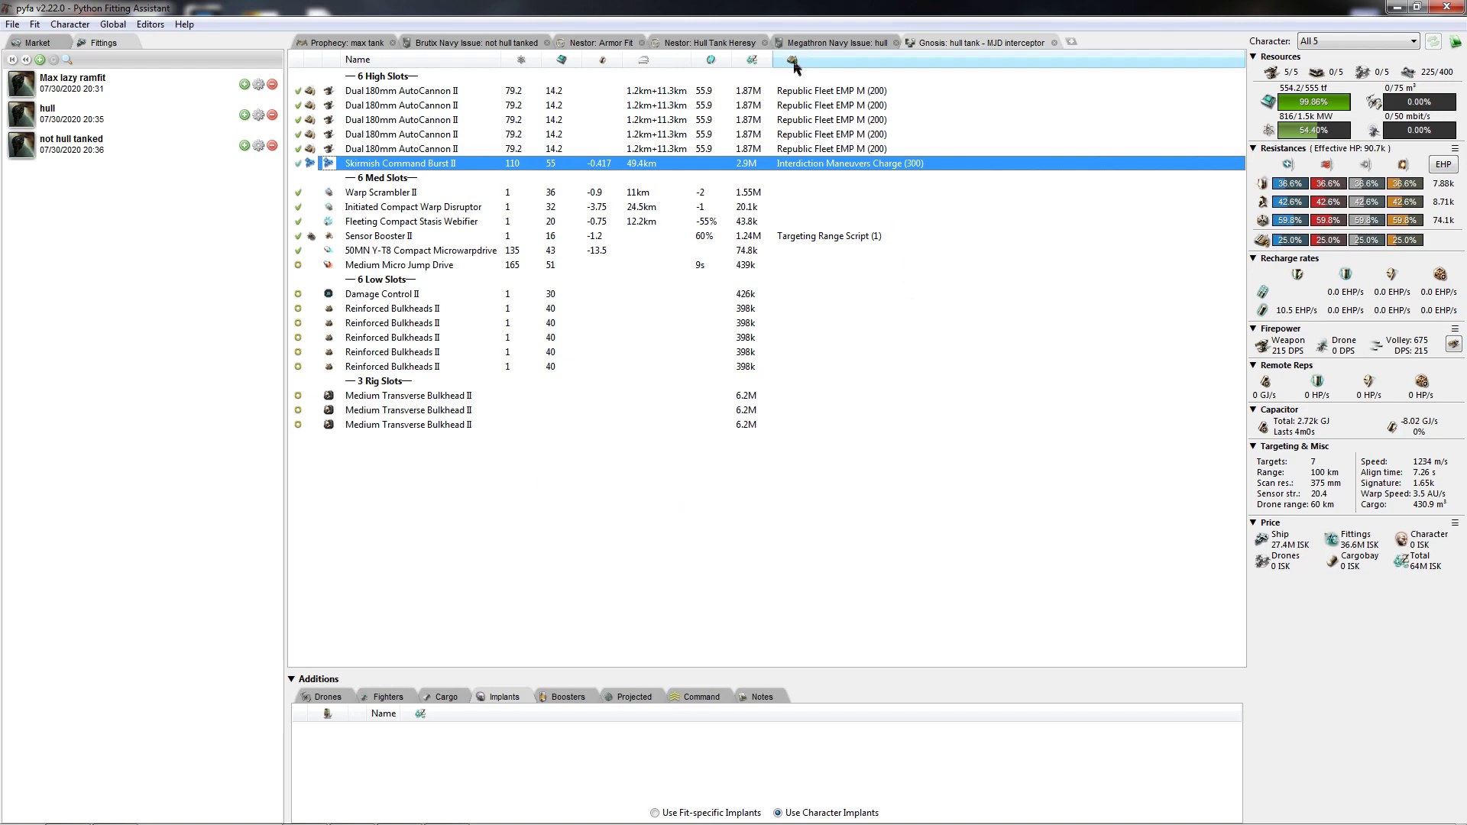
# Step: Open the Megathron Navy Issue max armor fit from the battleship fittings and check its effective HP
pyautogui.click(821, 43)
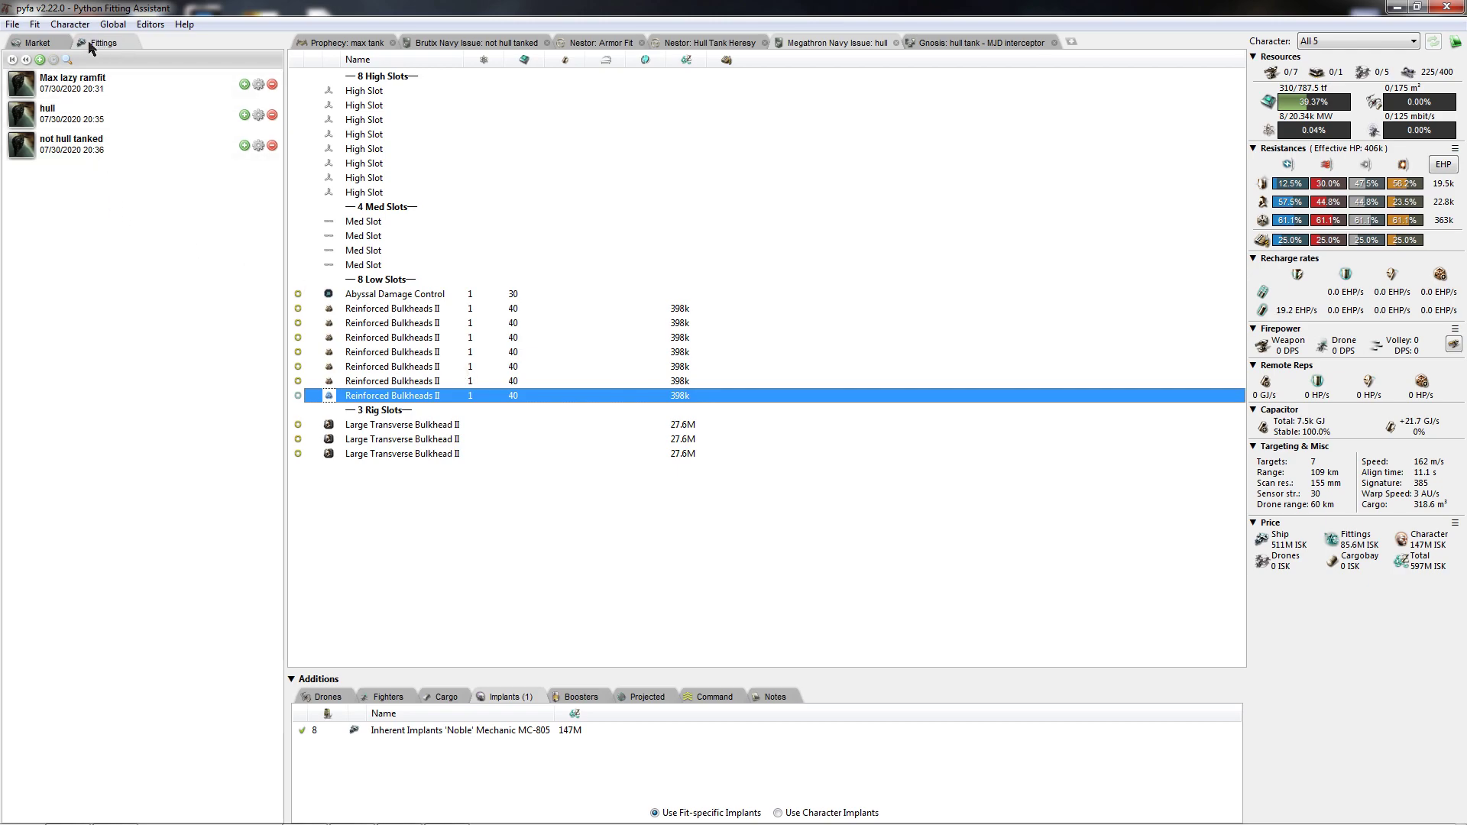
pyautogui.click(26, 59)
pyautogui.click(29, 62)
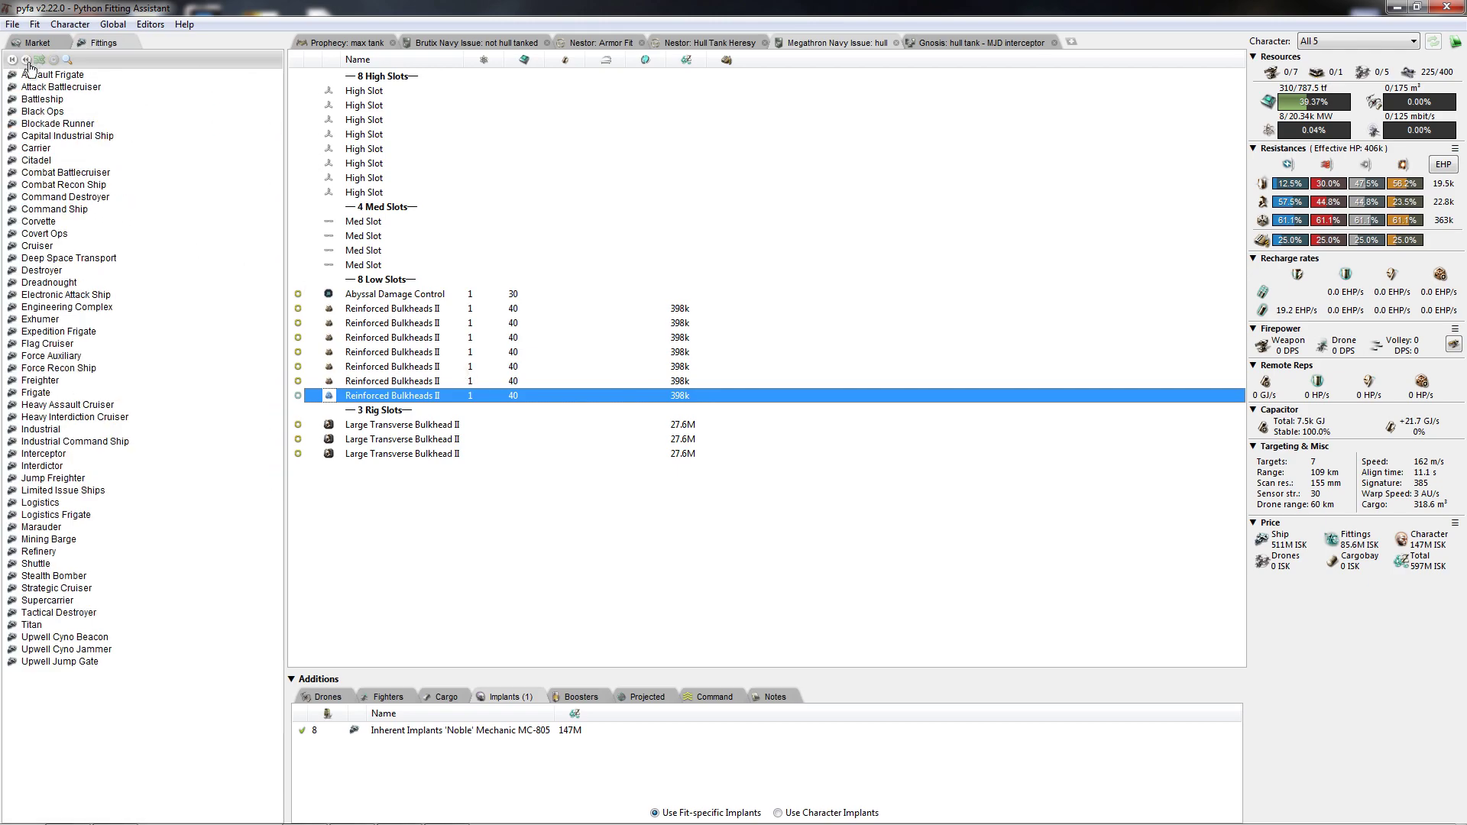
pyautogui.click(40, 95)
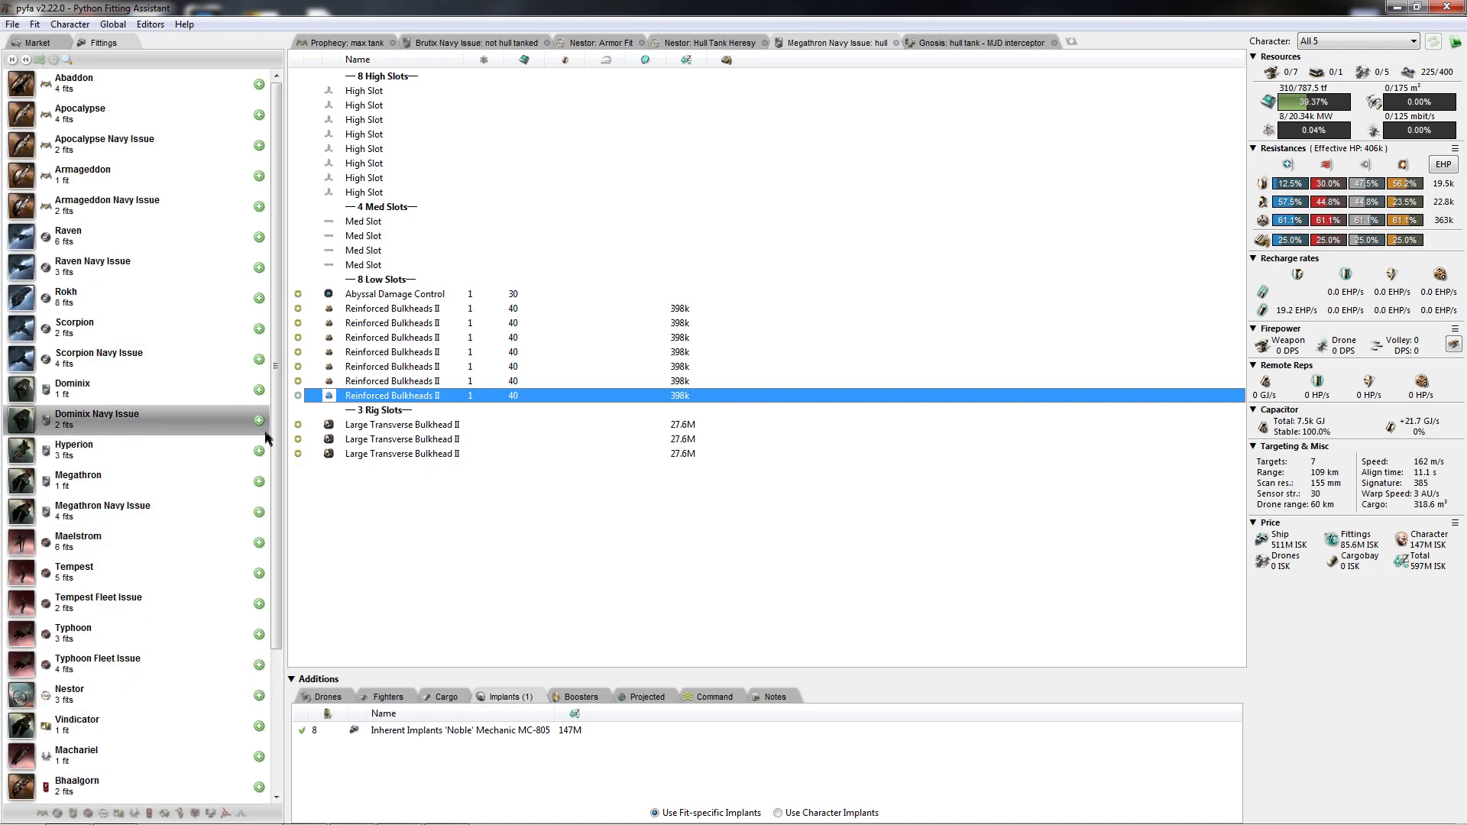
pyautogui.click(181, 361)
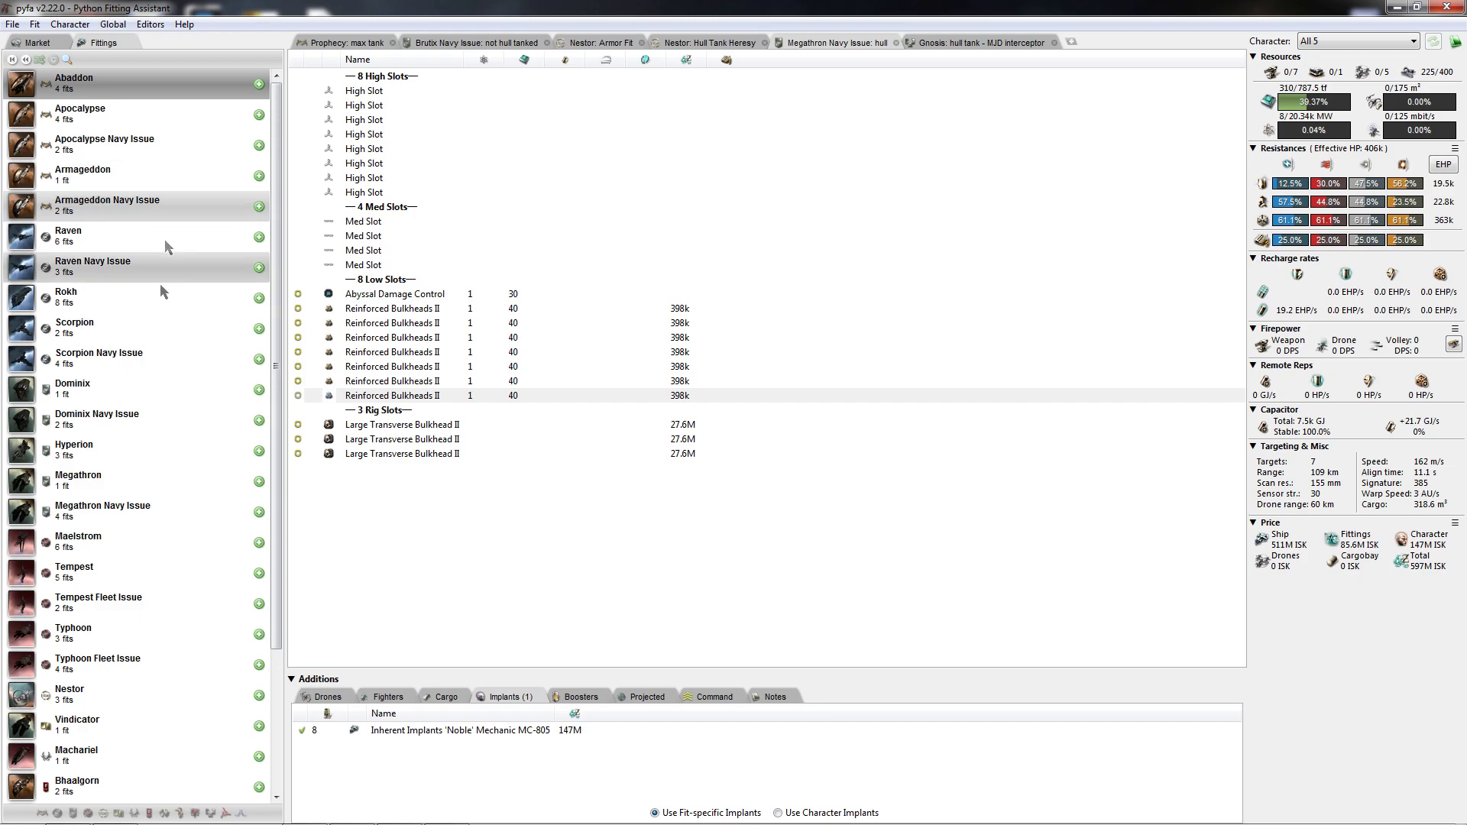
pyautogui.click(122, 511)
pyautogui.click(117, 156)
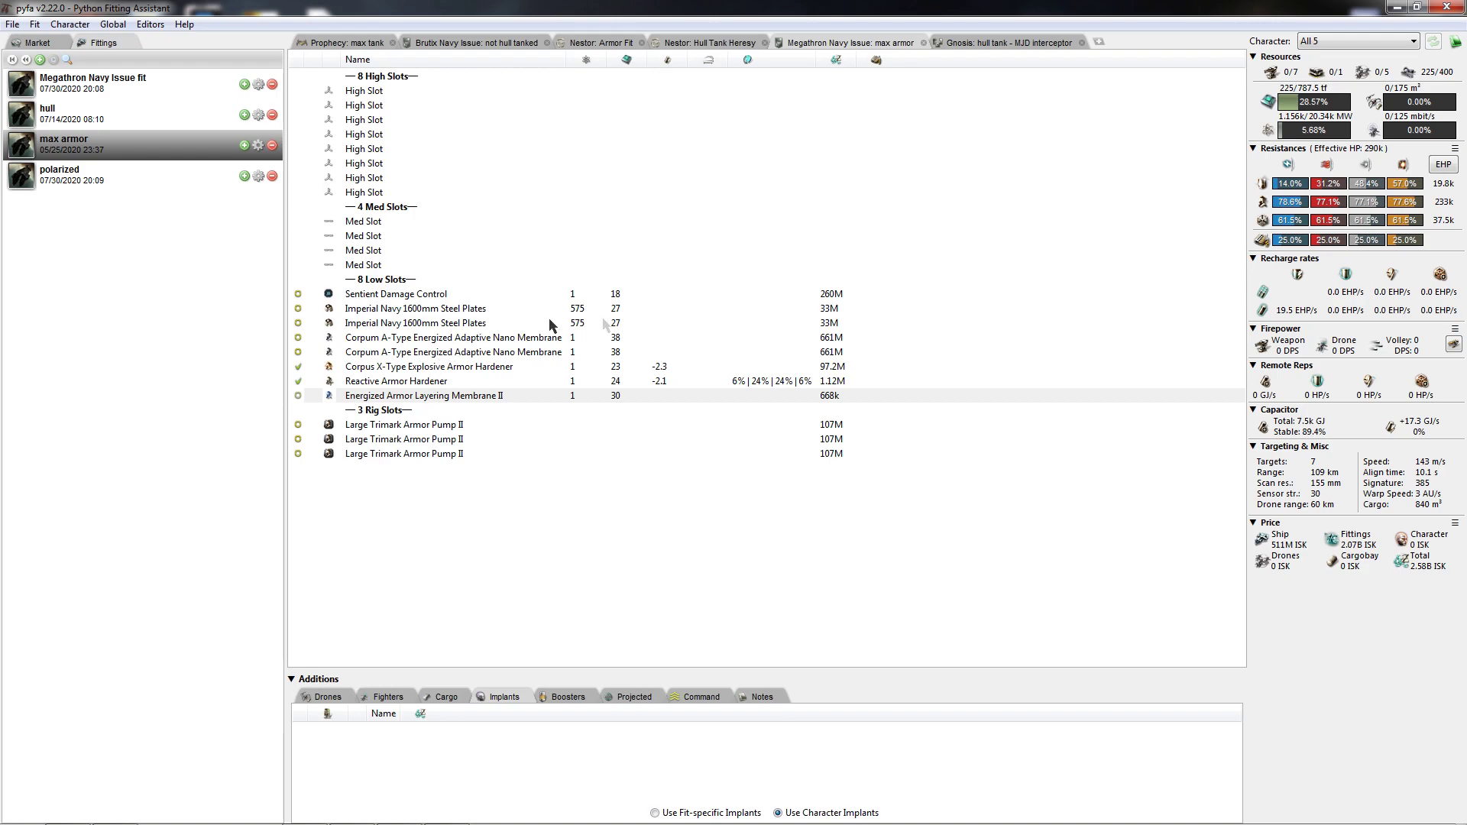
pyautogui.moveTo(1379, 152)
# Step: Enable the Damnation fit's command boosts on the max armor fit and check its armor resistances and fittings price
pyautogui.click(697, 698)
pyautogui.click(301, 731)
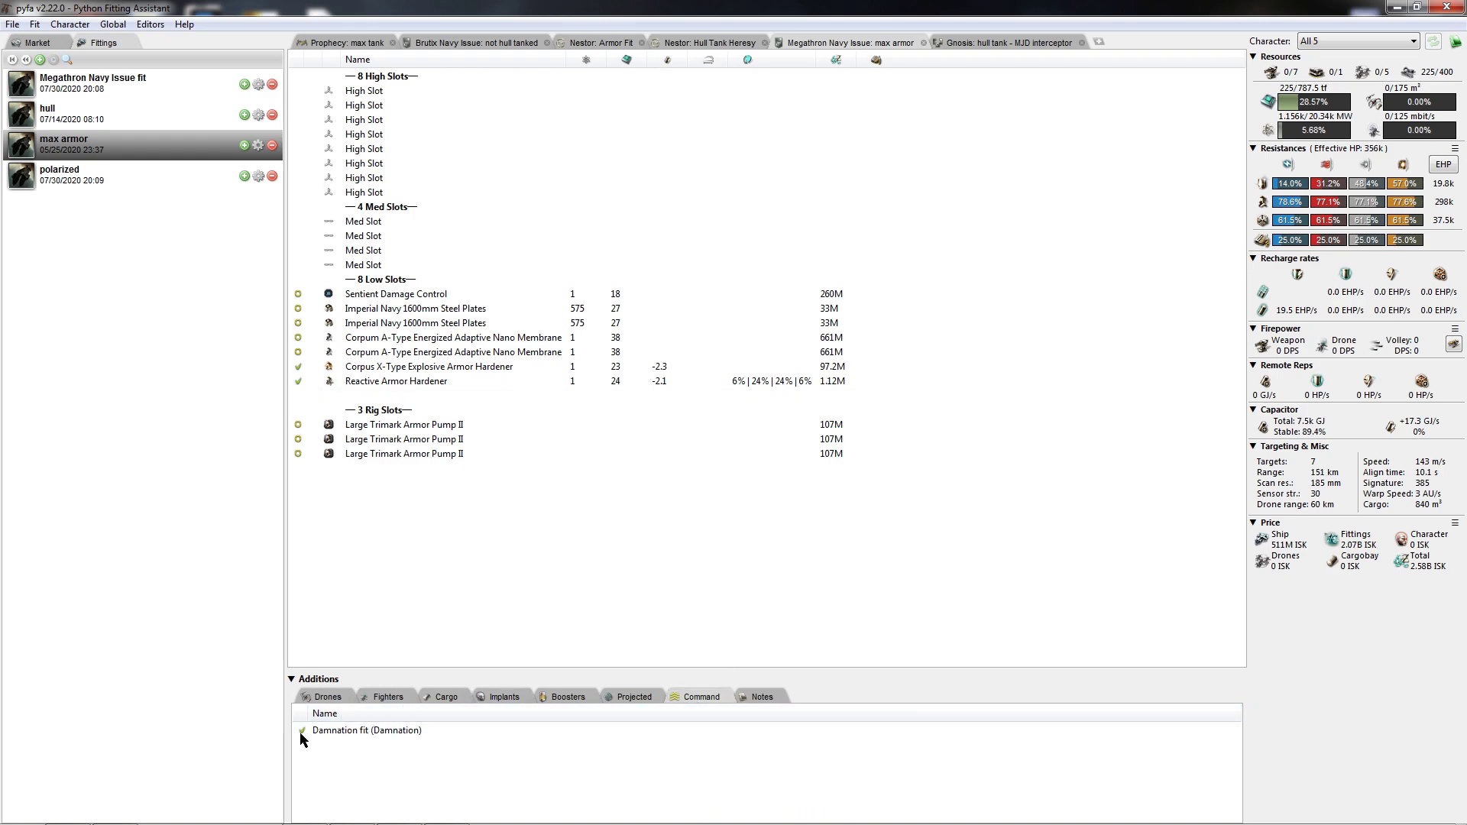
pyautogui.moveTo(1283, 191)
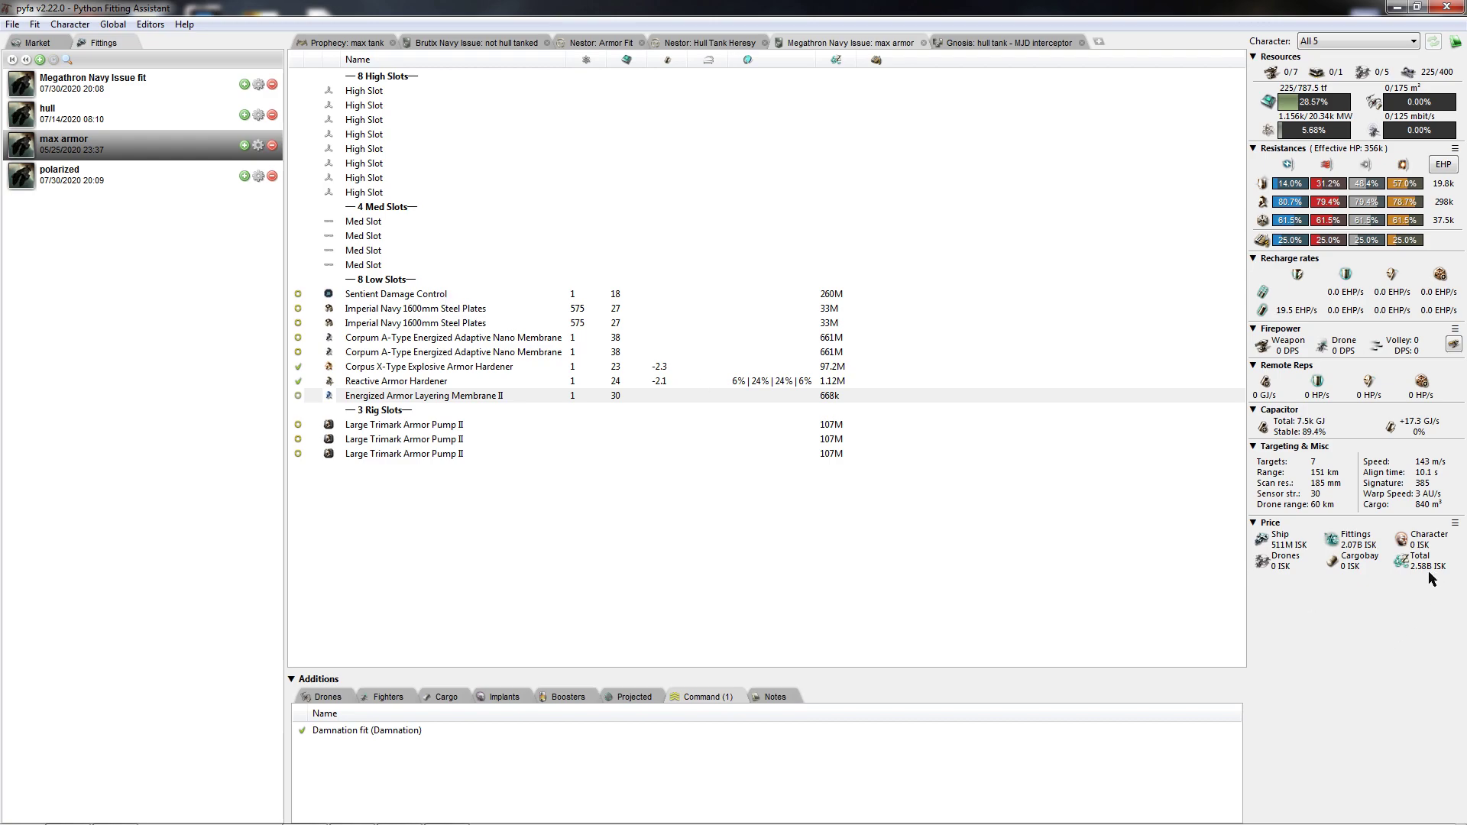
pyautogui.moveTo(1363, 551)
# Step: Open the Megathron Navy Issue hull fit and examine its Abyssal Damage Control and effective HP
pyautogui.click(138, 114)
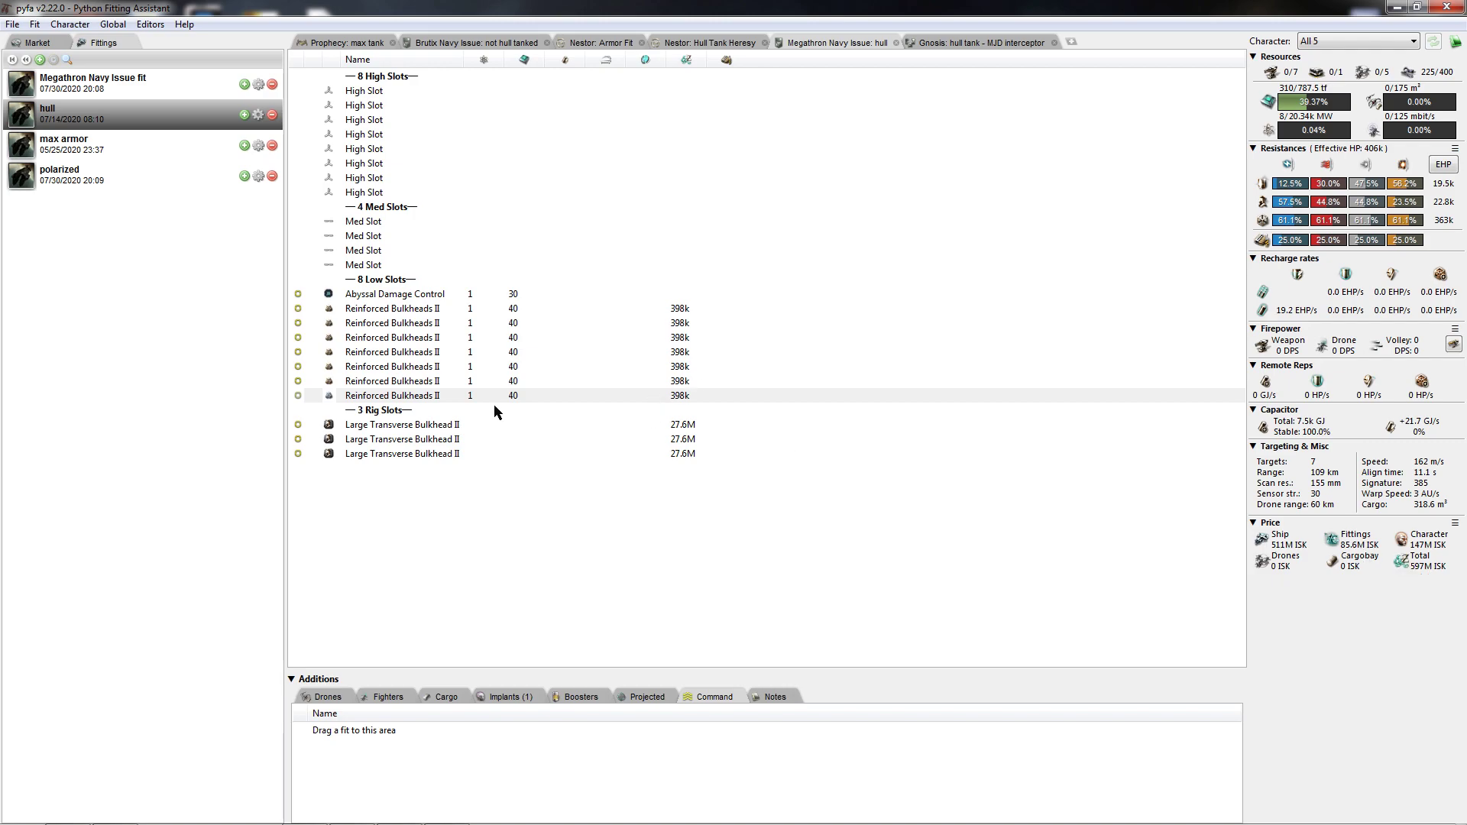
pyautogui.click(433, 295)
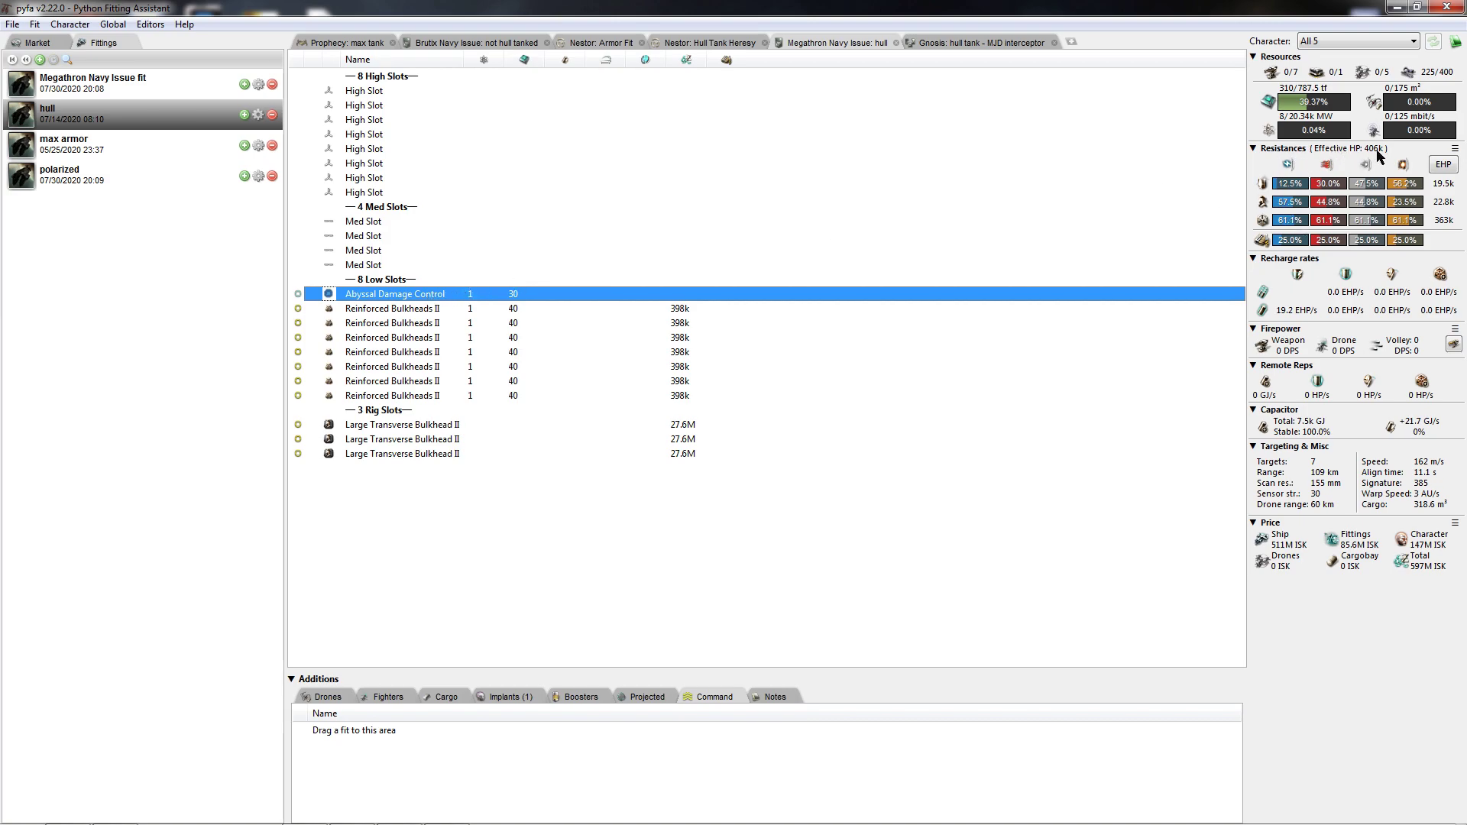
pyautogui.moveTo(1376, 153)
# Step: Open the Nestor Armor Fit and list the saved Nestor fits
pyautogui.click(609, 43)
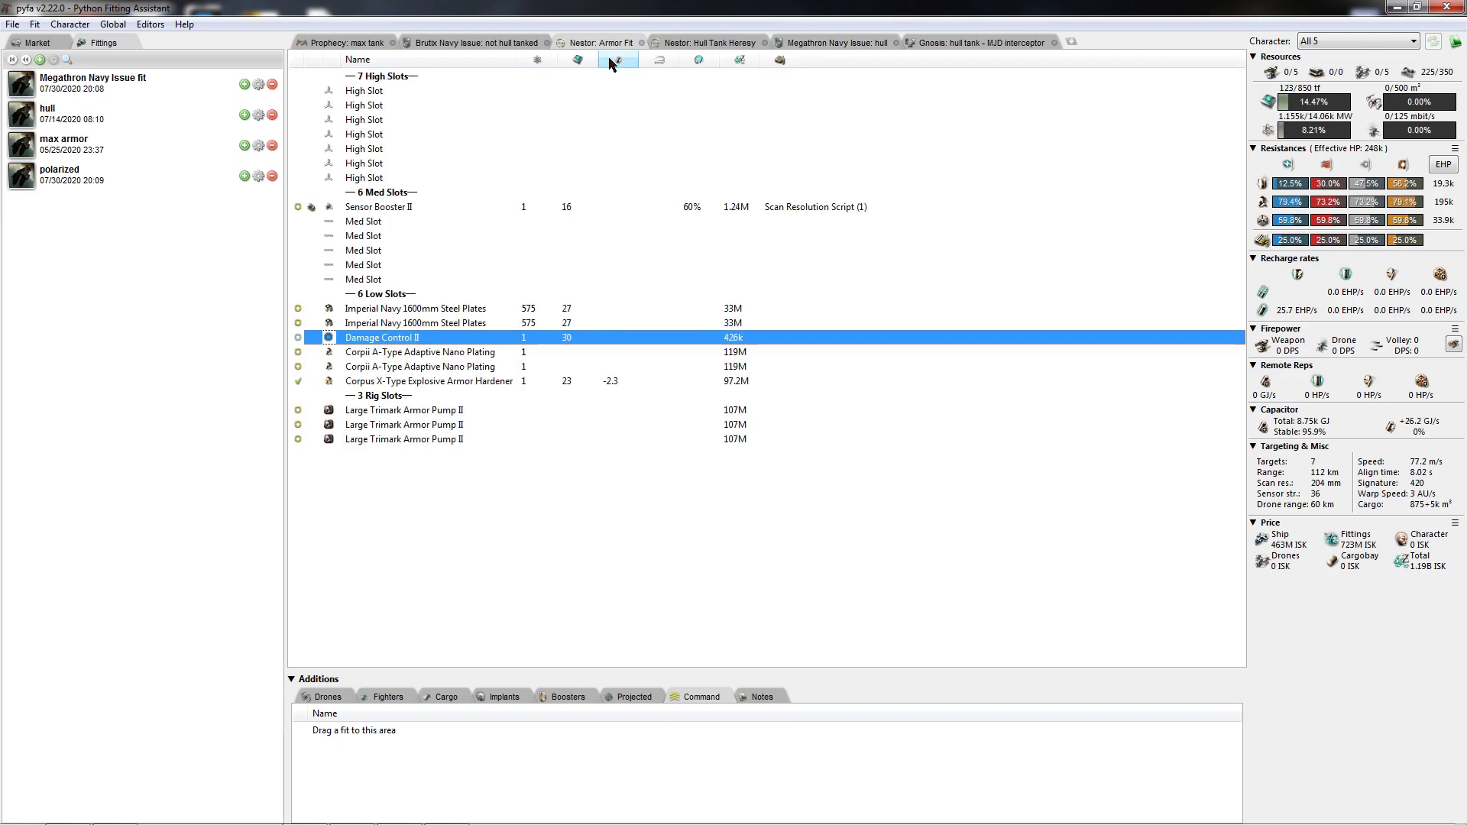
pyautogui.click(26, 60)
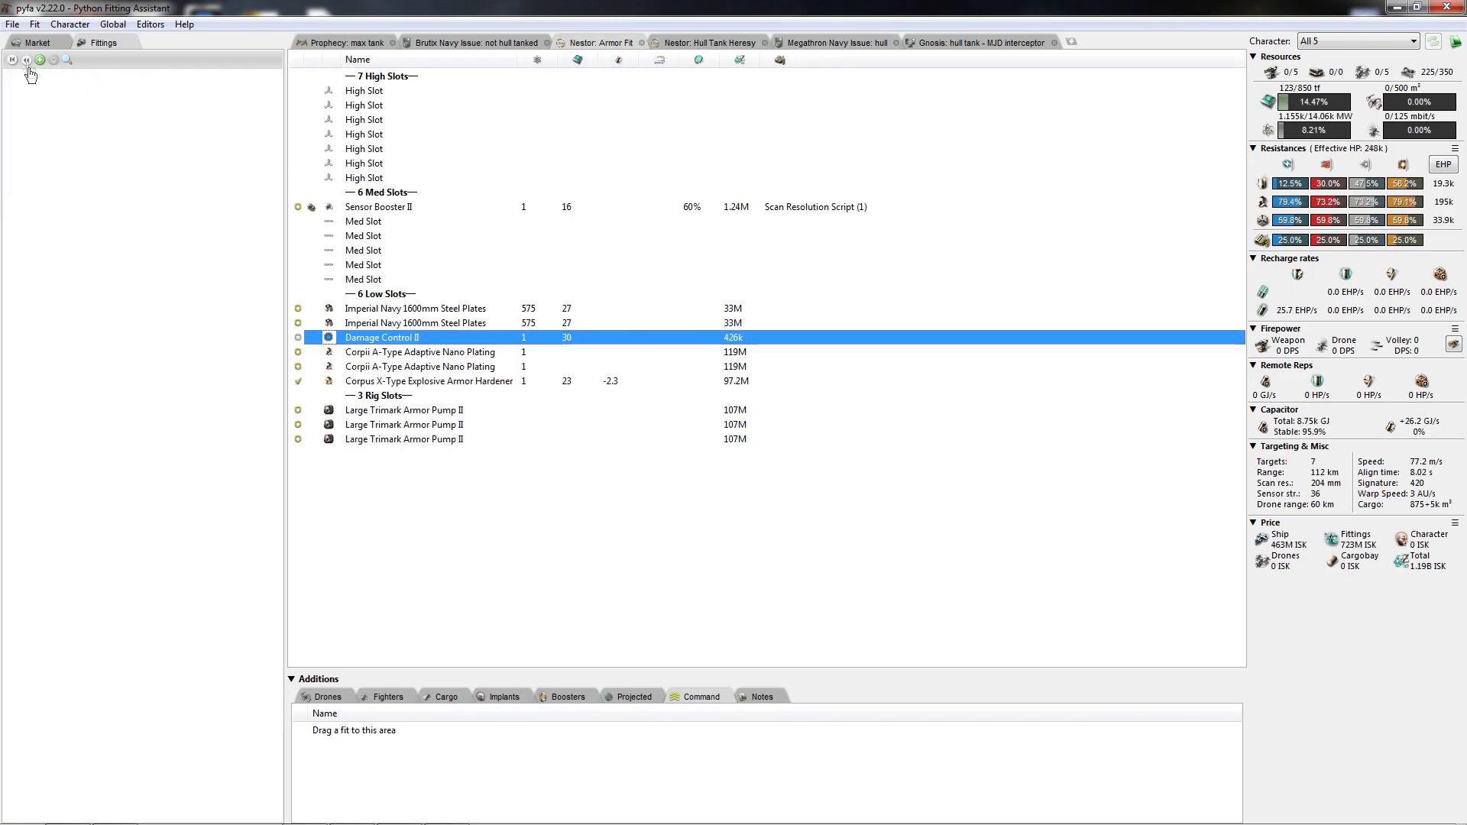
pyautogui.click(111, 694)
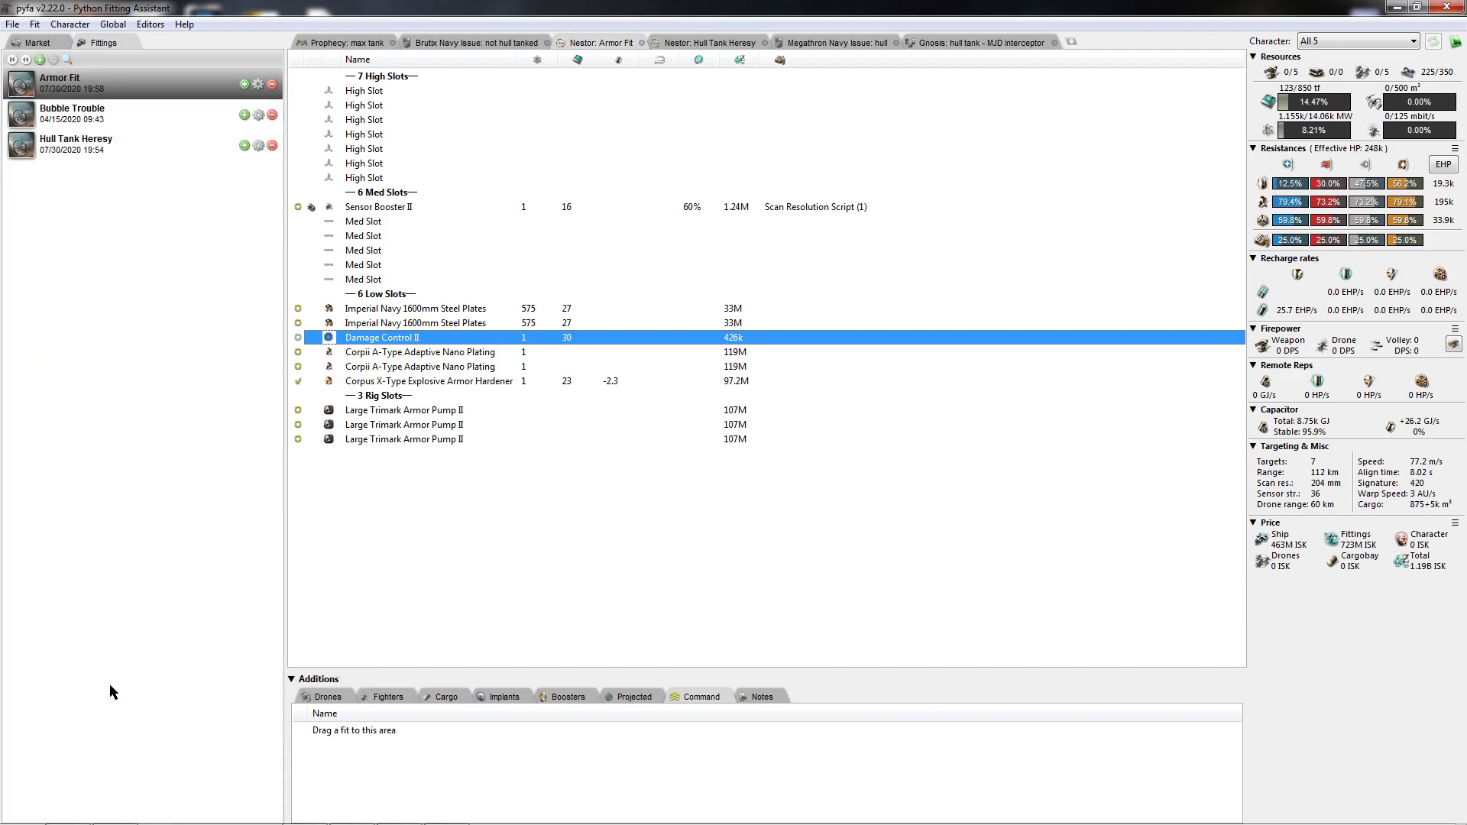
# Step: Compare the Nestor Hull Tank Heresy fit with the Armor Fit on effective HP and fittings price
pyautogui.click(130, 143)
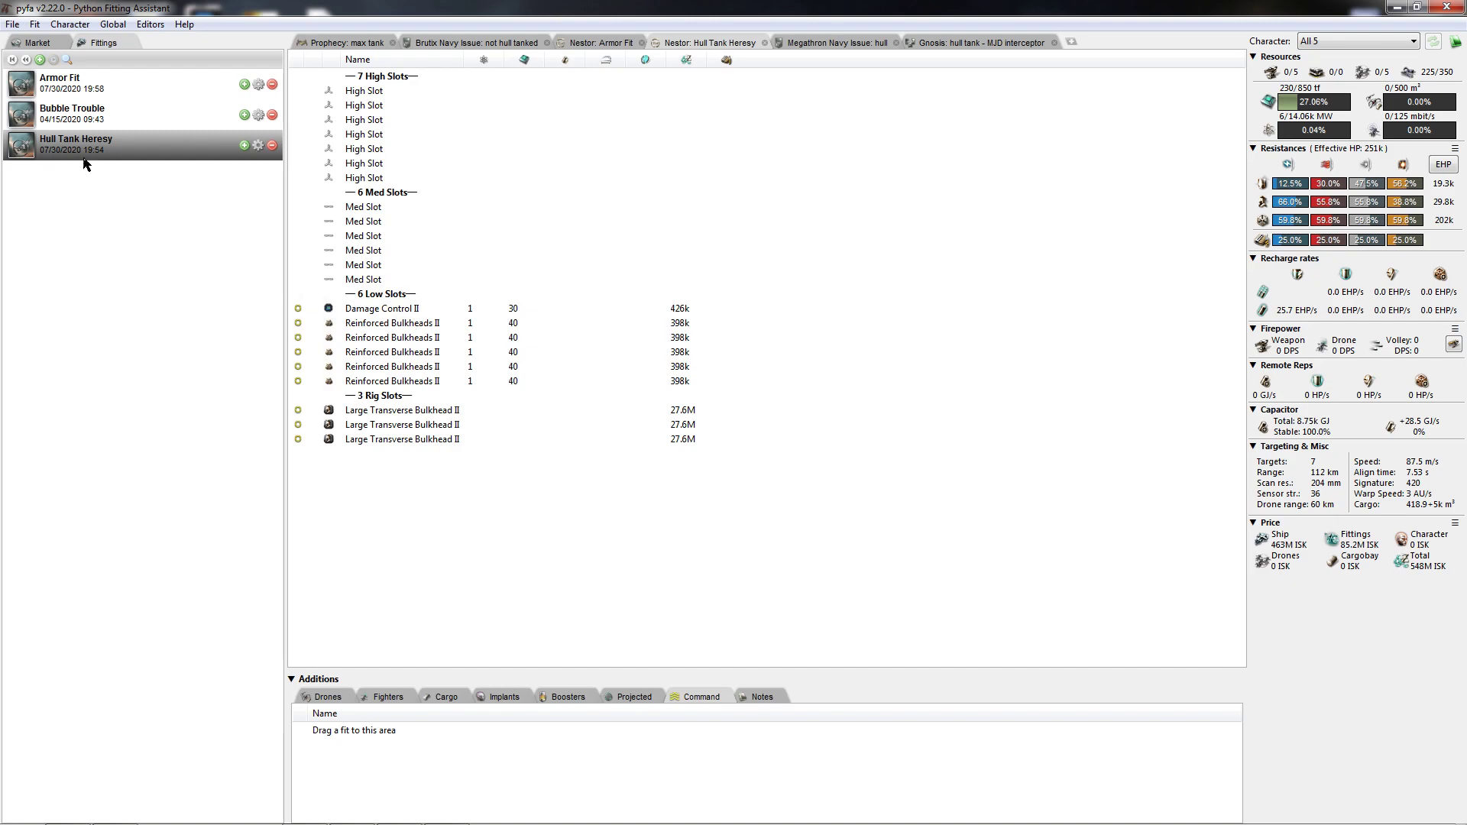
pyautogui.click(115, 86)
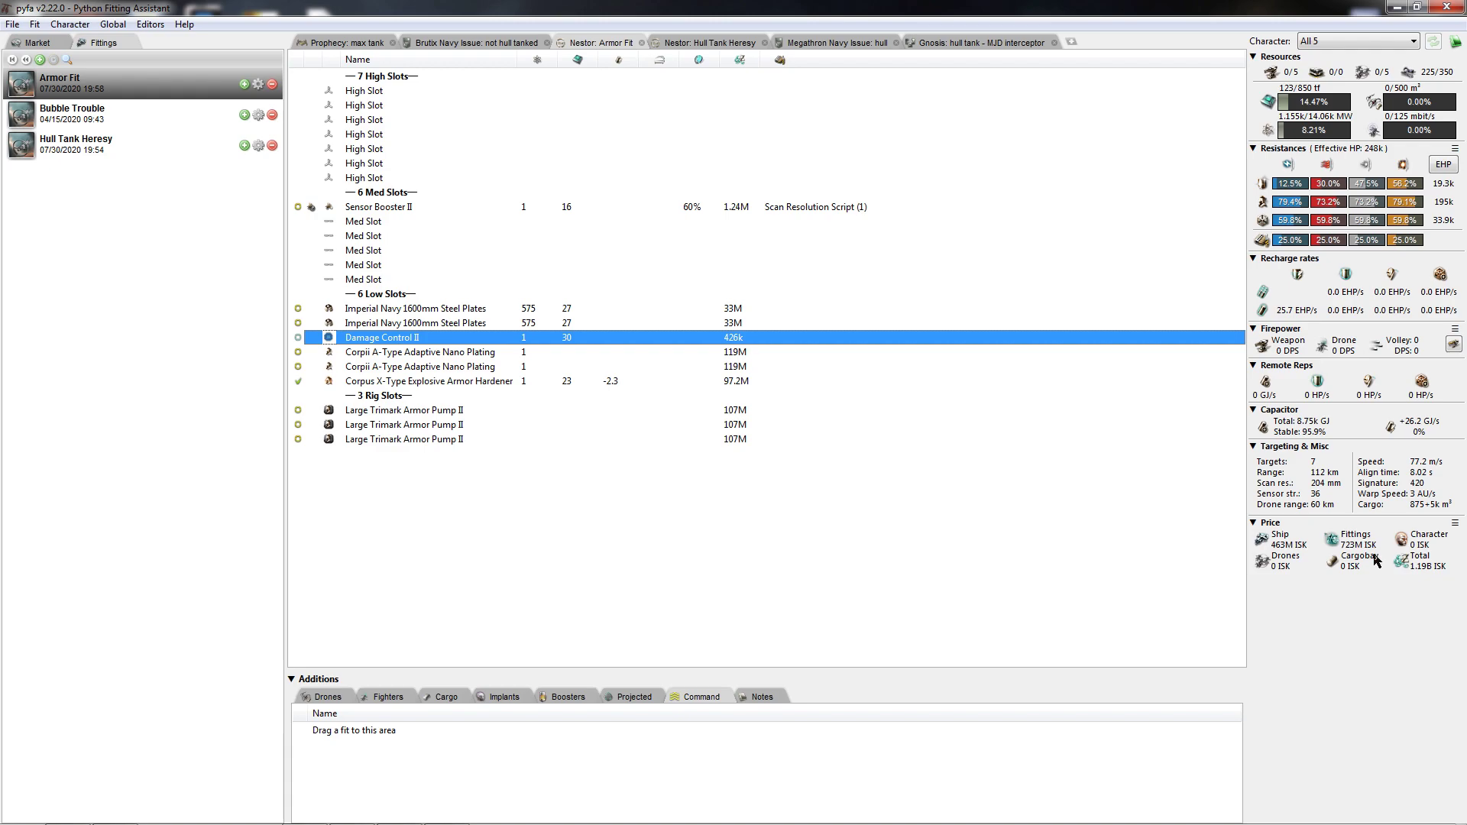
pyautogui.moveTo(1357, 550)
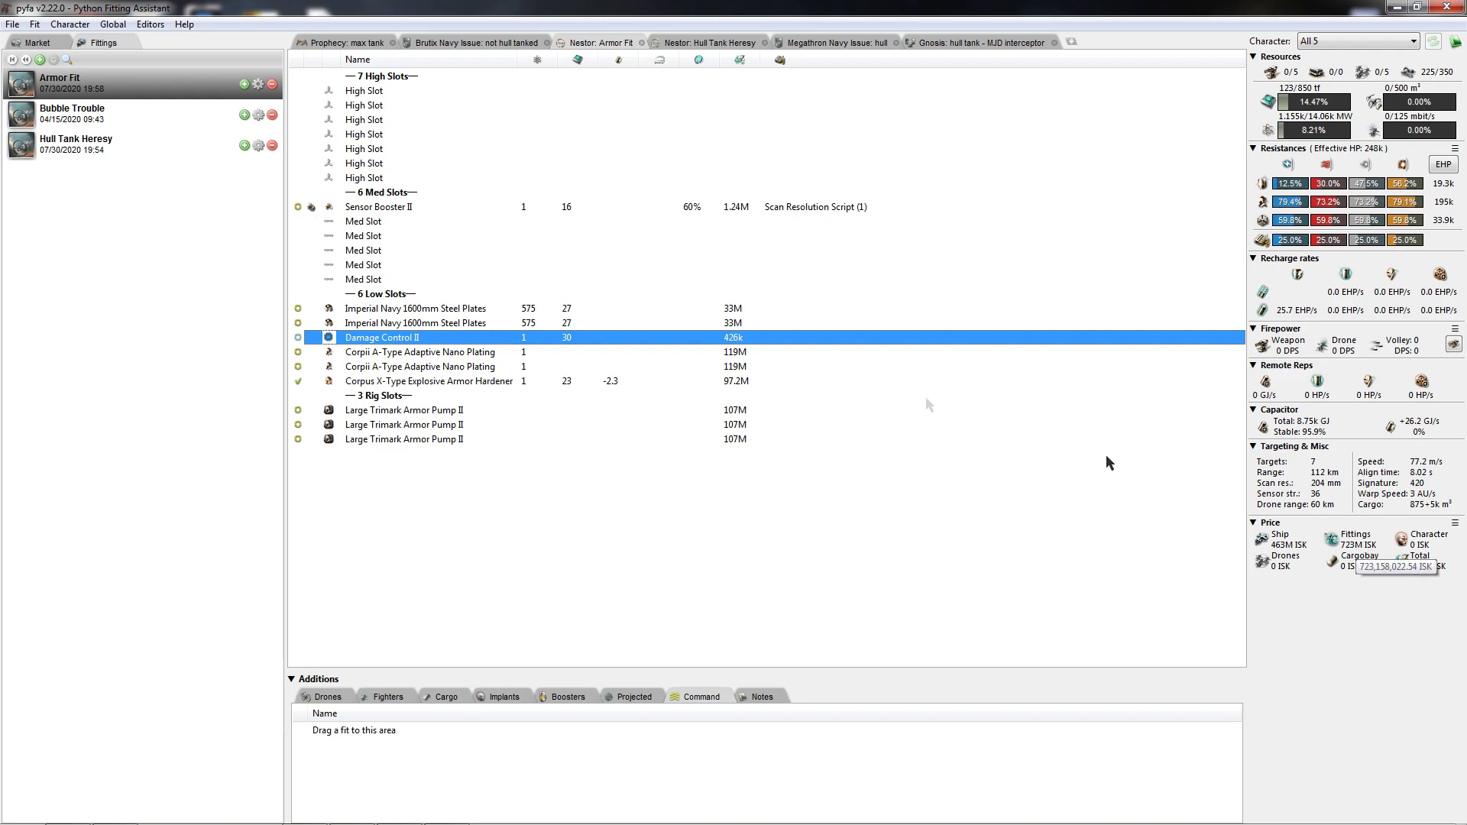
pyautogui.click(184, 141)
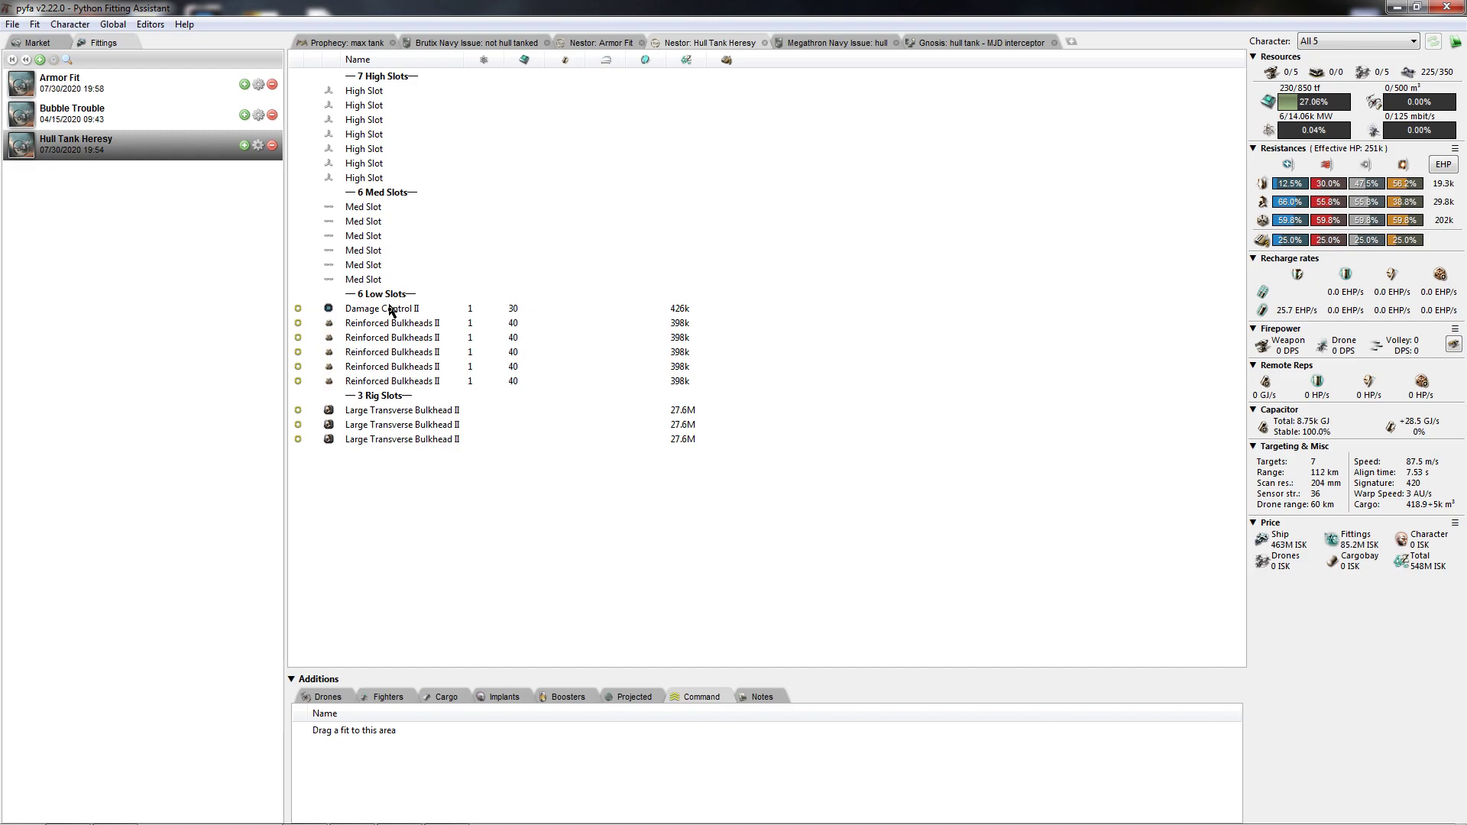
# Step: Open the Raven Navy Issue Hull Tank - Cheap fit and examine its effective HP, modules and targeting stats
pyautogui.click(26, 61)
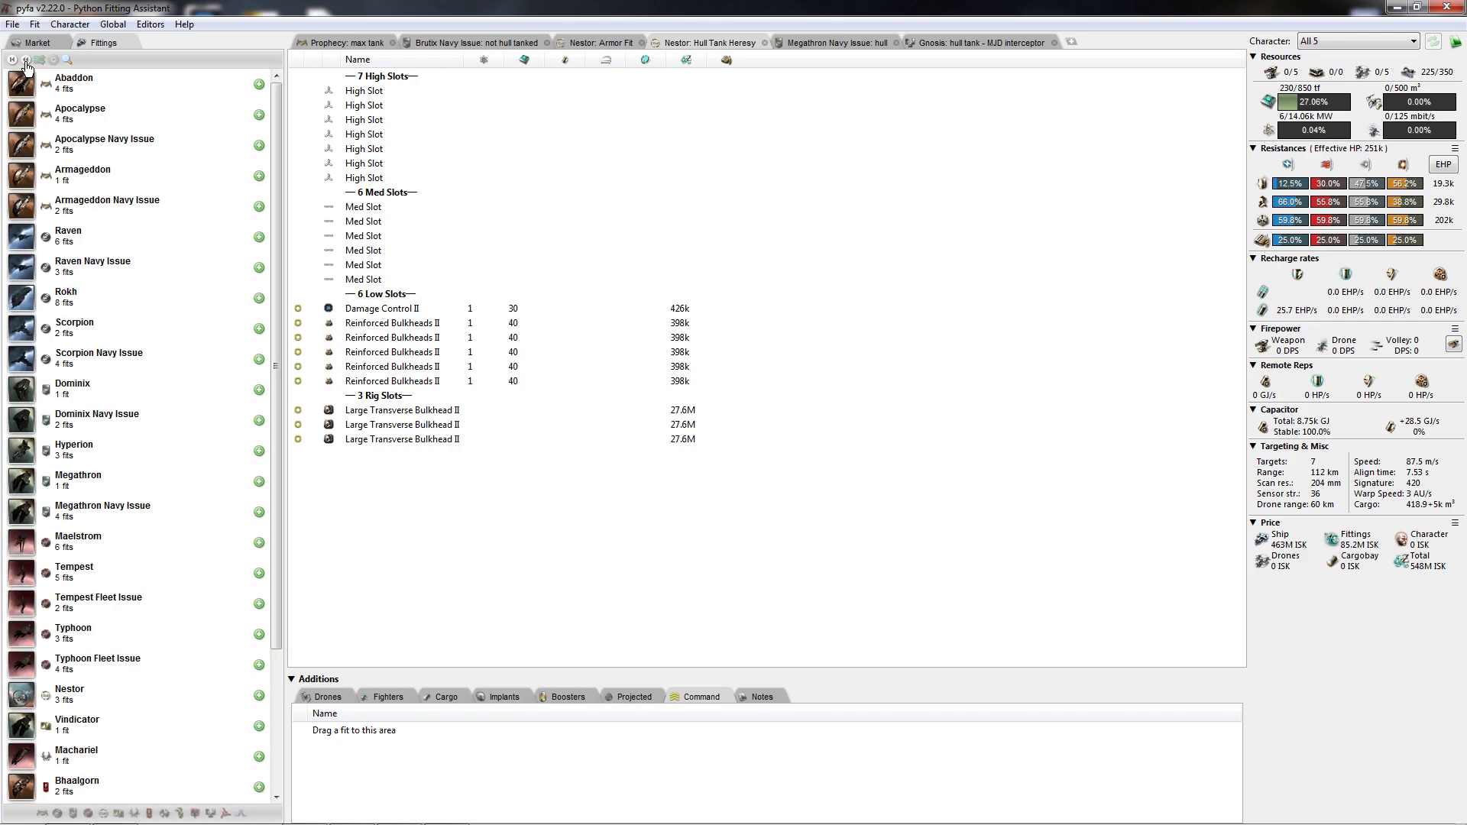
pyautogui.moveTo(41, 272)
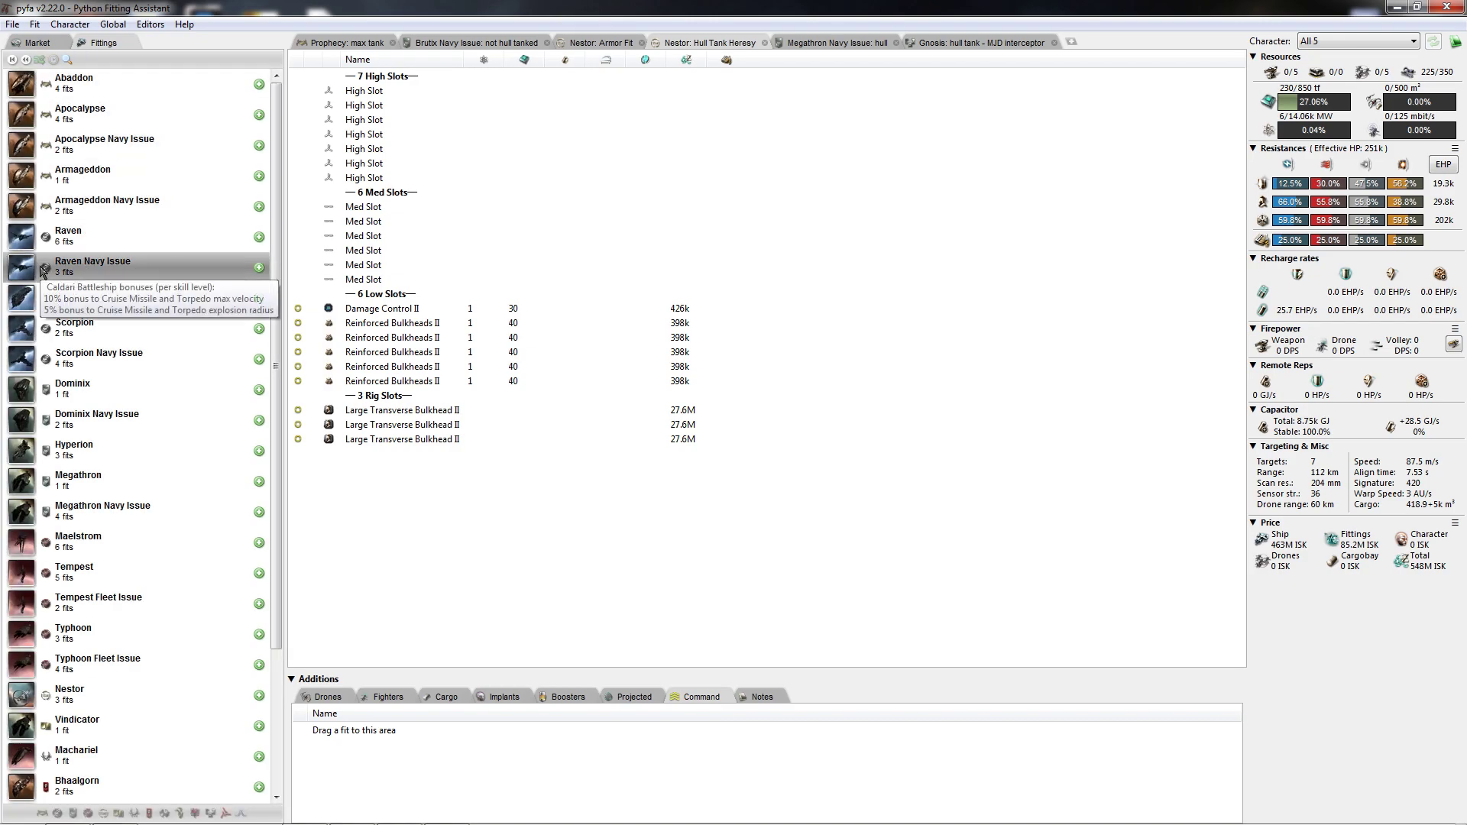
pyautogui.click(64, 269)
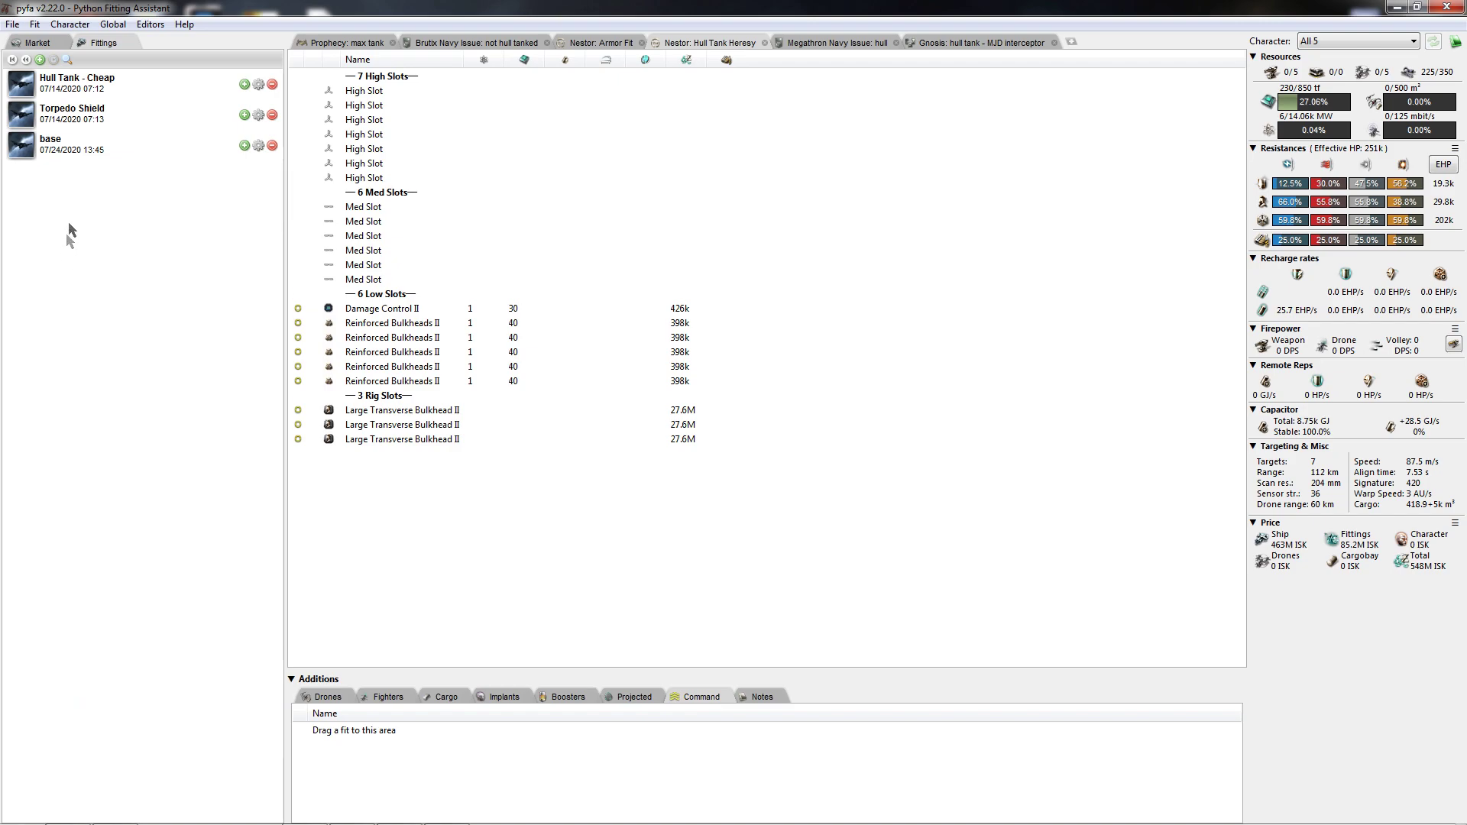
pyautogui.click(118, 88)
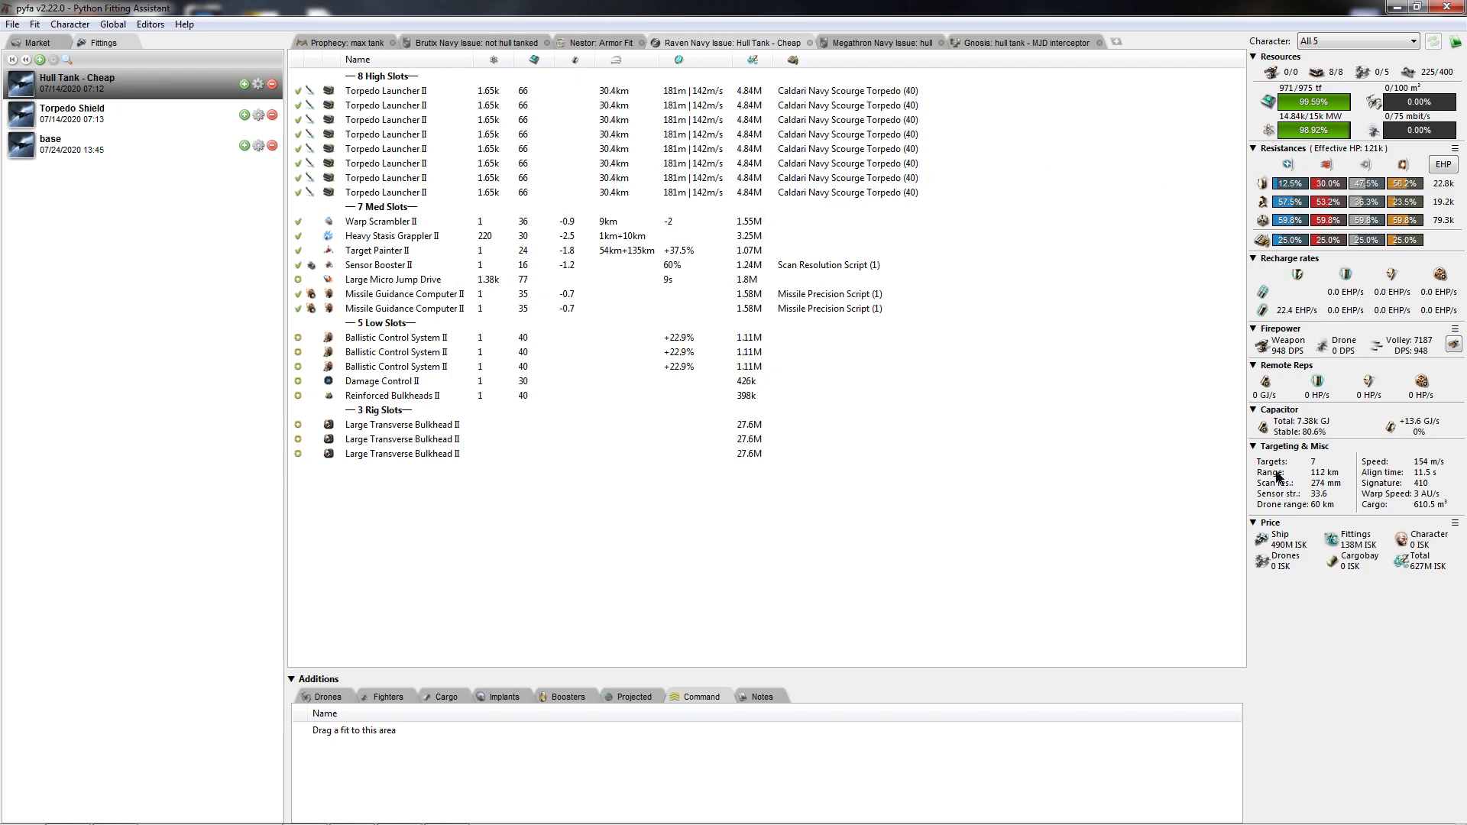
# Step: Compare the Raven Navy Issue Torpedo Shield fit with the Hull Tank - Cheap fit on effective HP, firepower and total price
pyautogui.moveTo(129, 116); pyautogui.dragTo(133, 123)
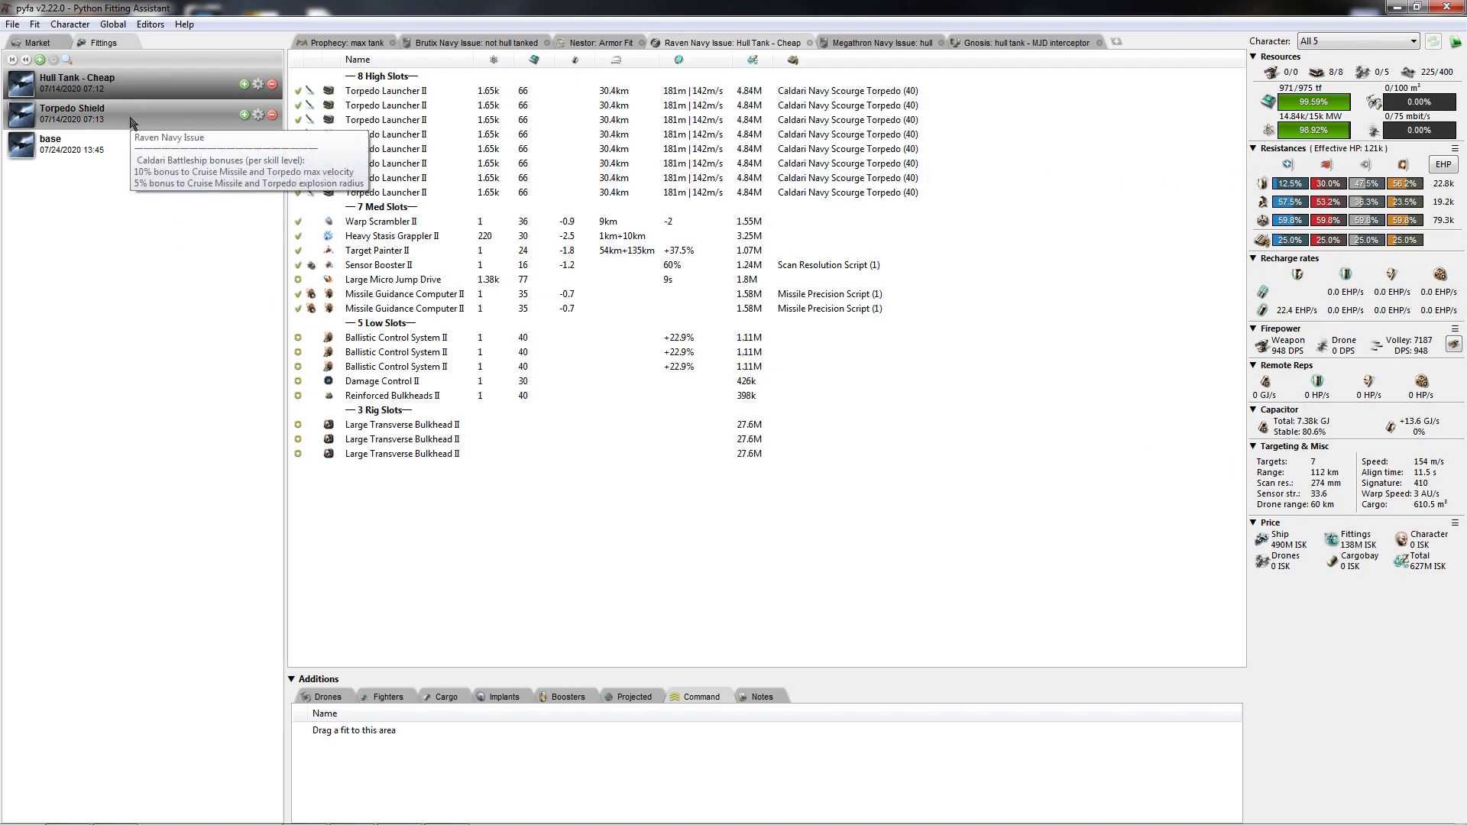
pyautogui.click(132, 122)
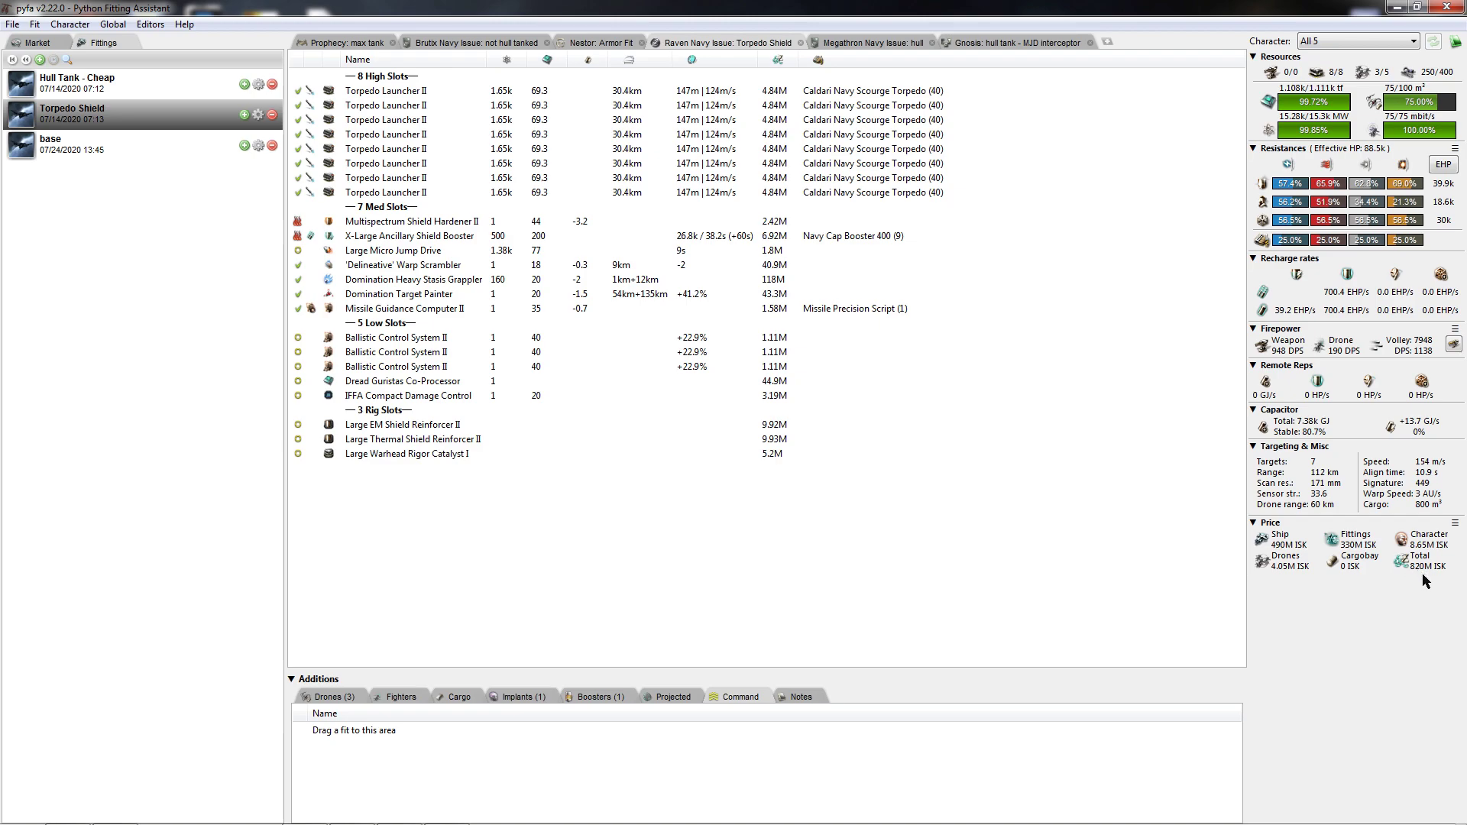
pyautogui.moveTo(1408, 569)
pyautogui.click(136, 91)
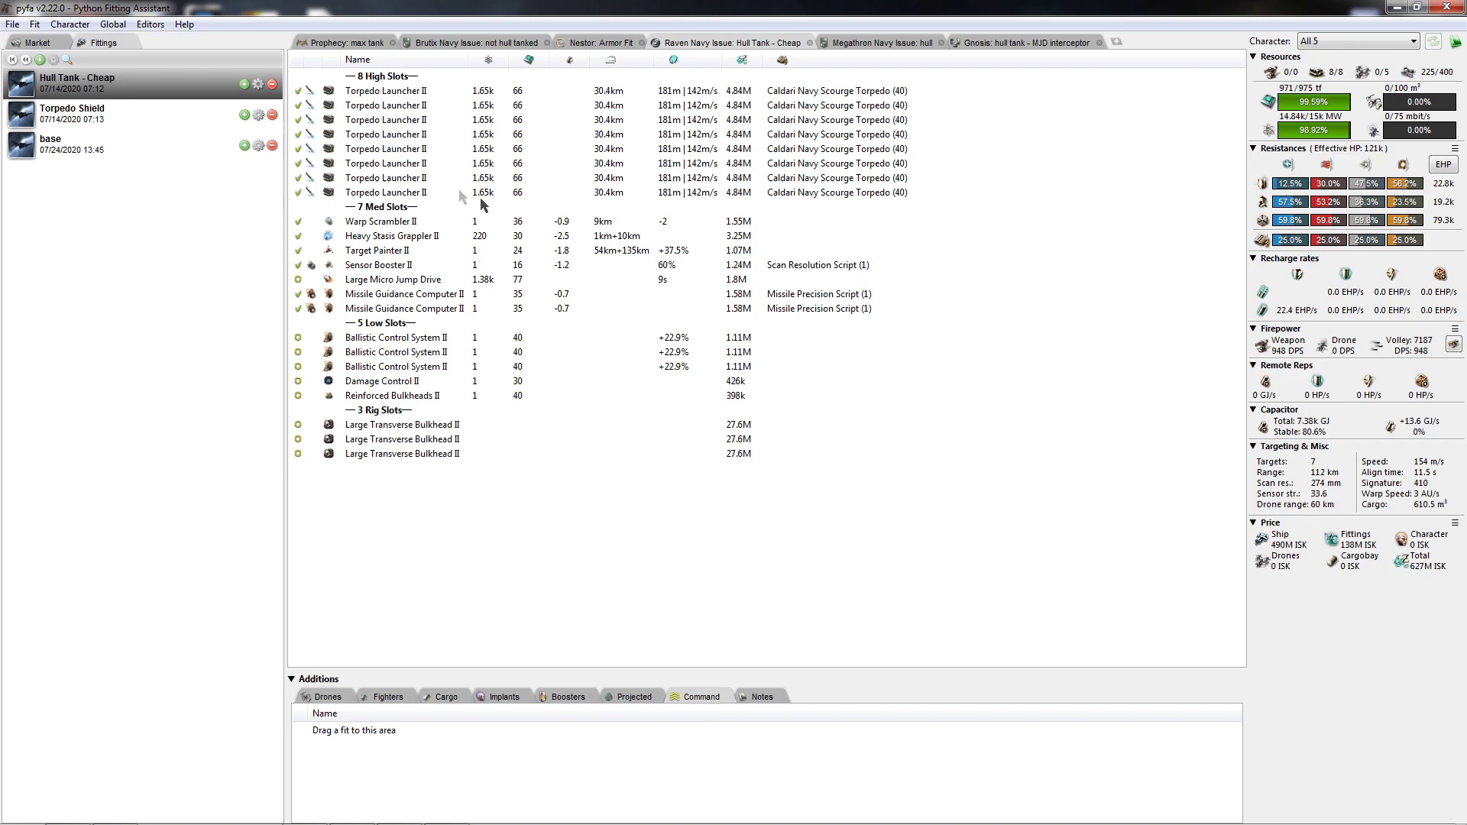
pyautogui.click(133, 110)
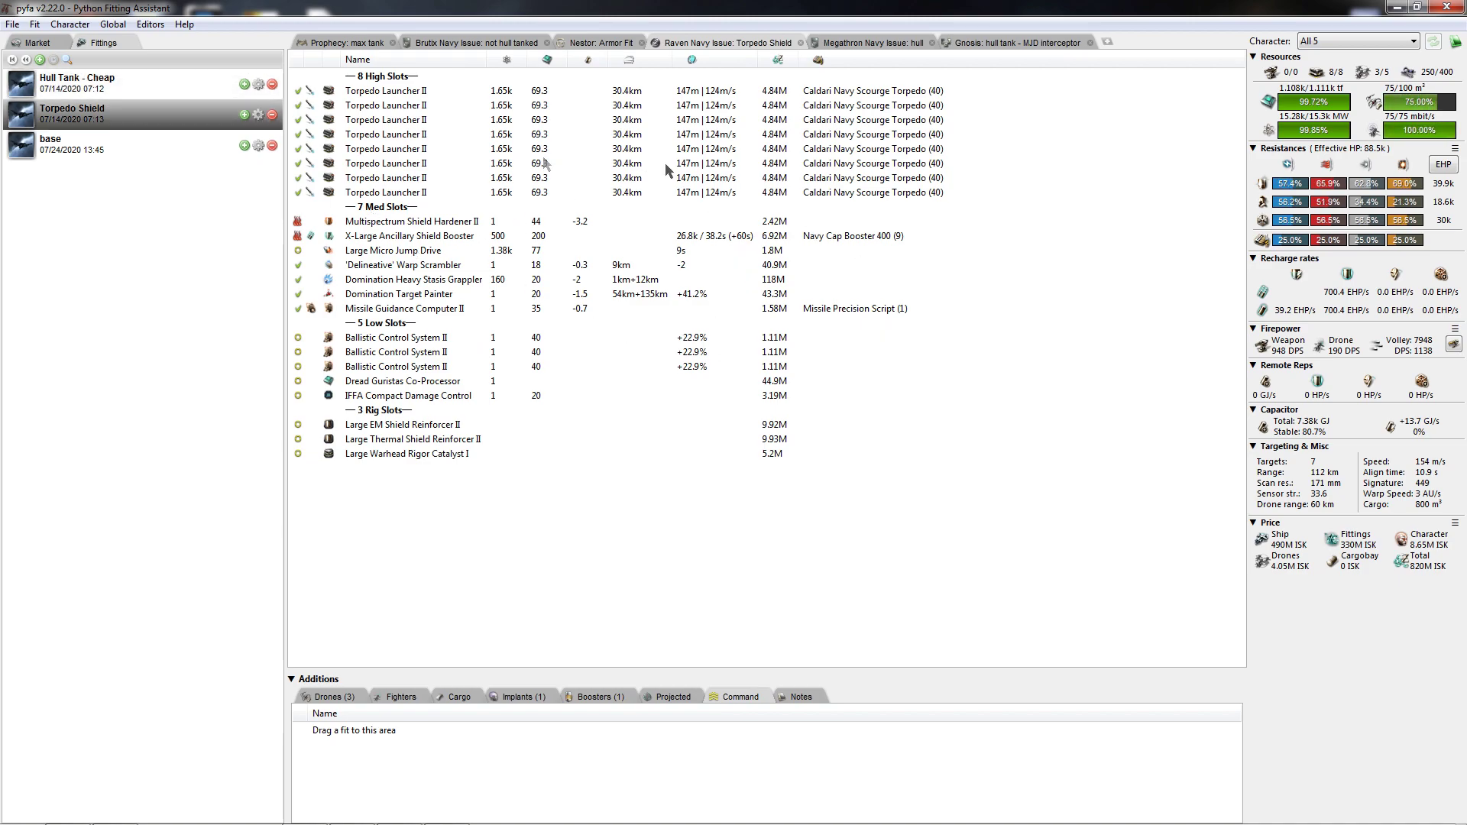
# Step: Open the Typhoon Fleet Issue Hull Torps - Cheap fit and examine its Heavy Gremlin Compact Energy Neutralizers
pyautogui.click(25, 61)
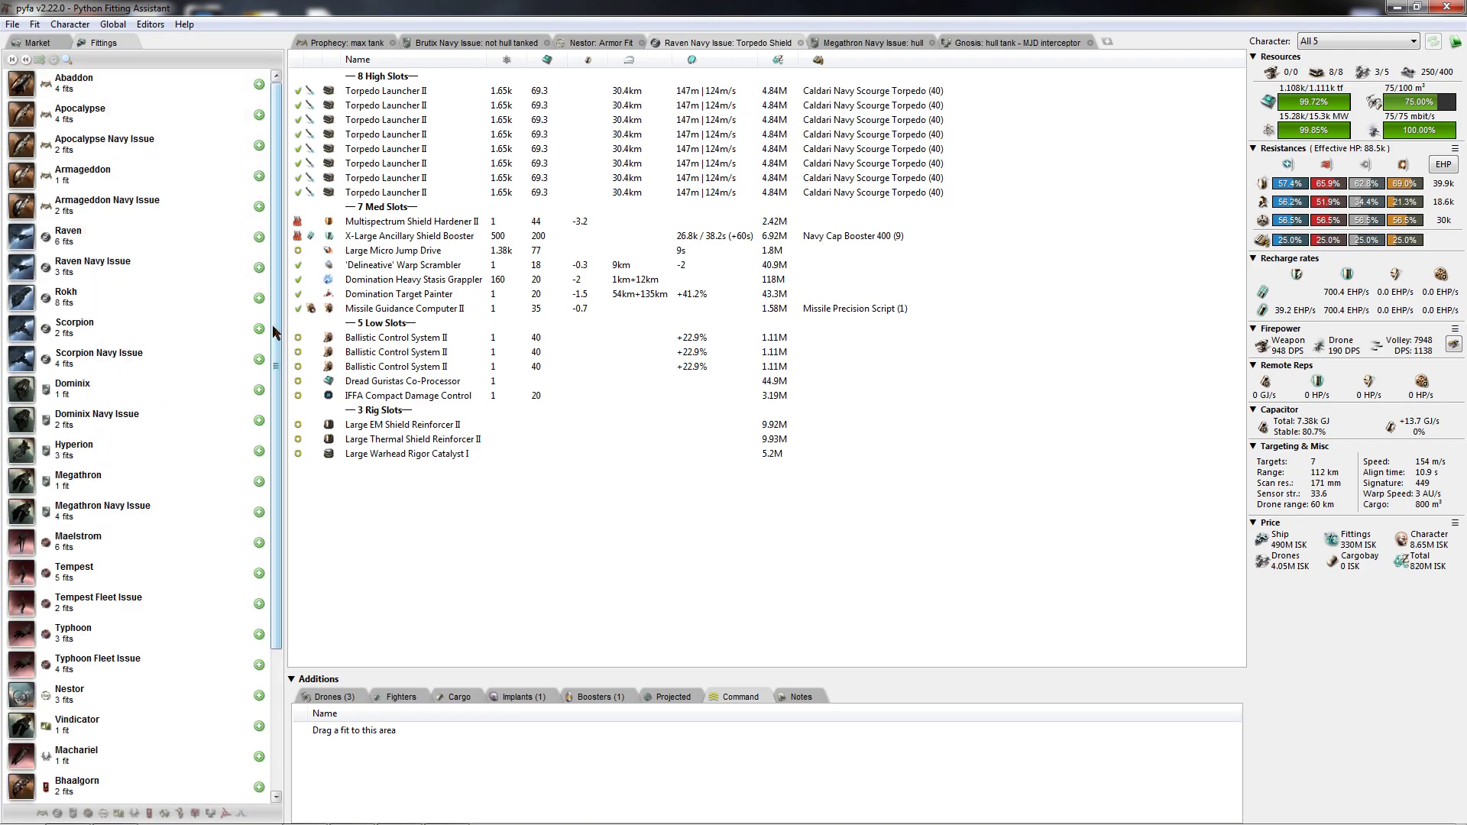
pyautogui.scroll(-2, 141, 459)
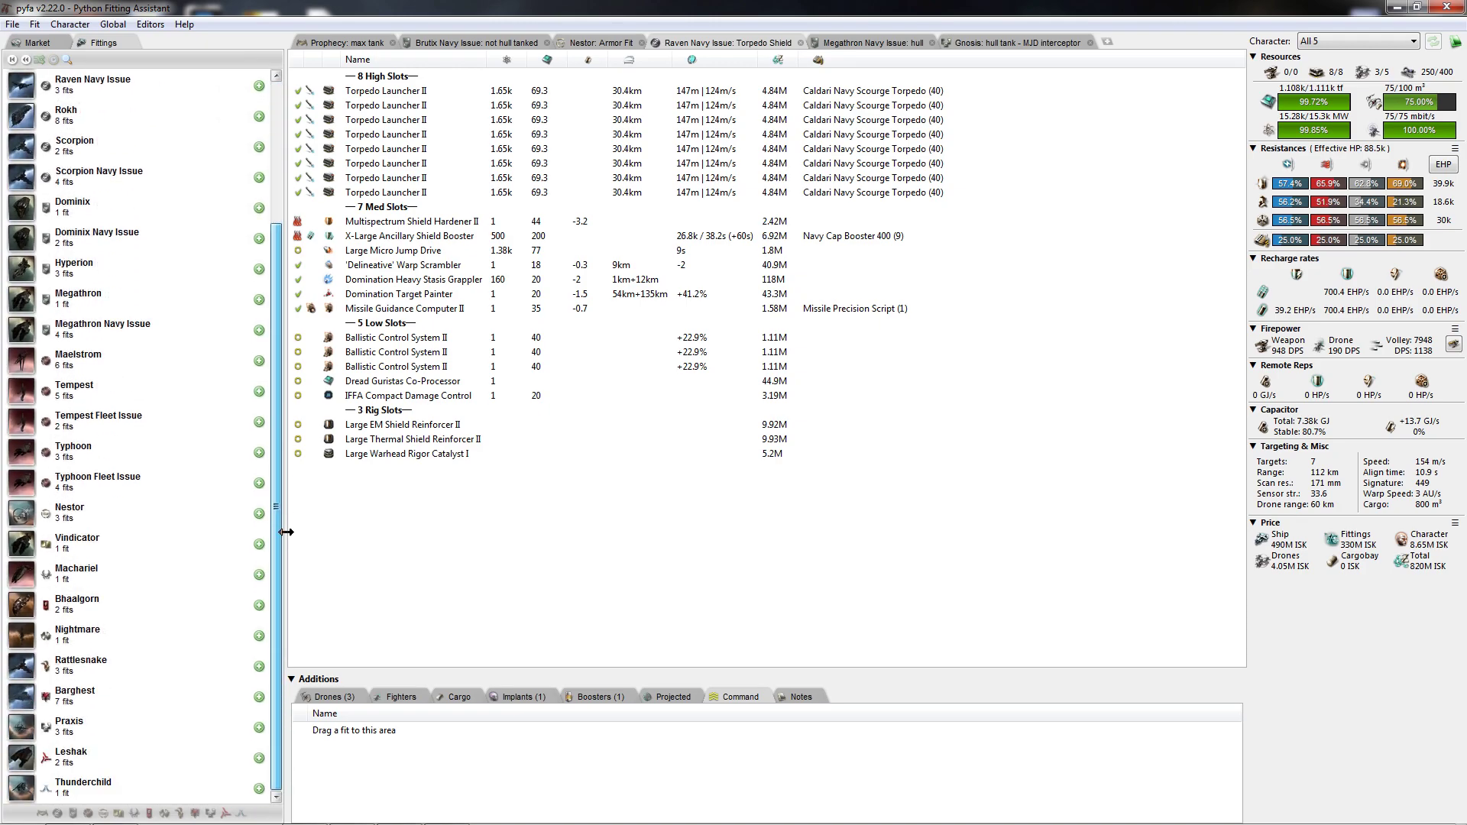
pyautogui.click(145, 478)
pyautogui.click(150, 140)
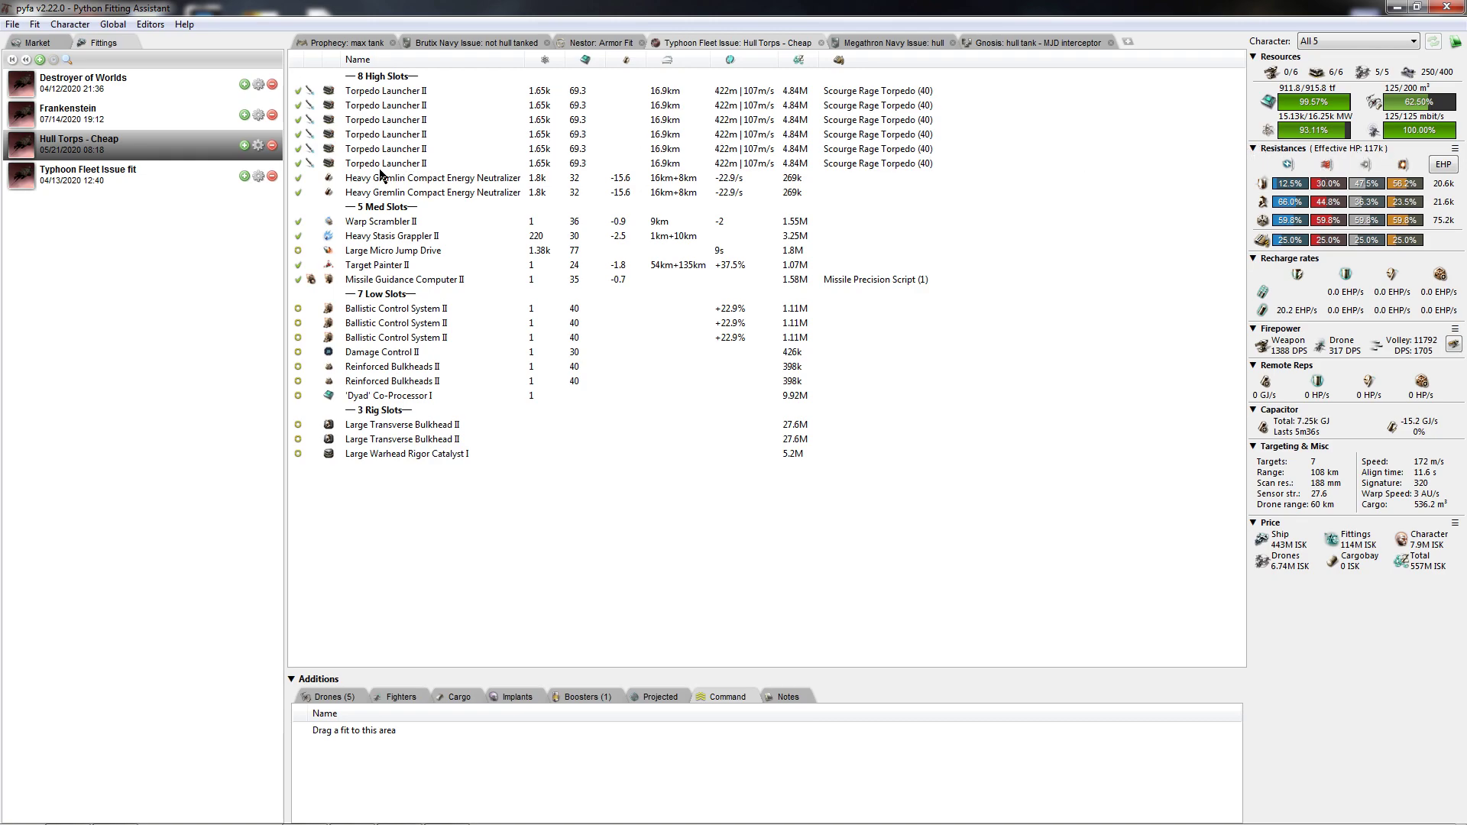
pyautogui.click(409, 194)
pyautogui.click(424, 182)
pyautogui.click(432, 193)
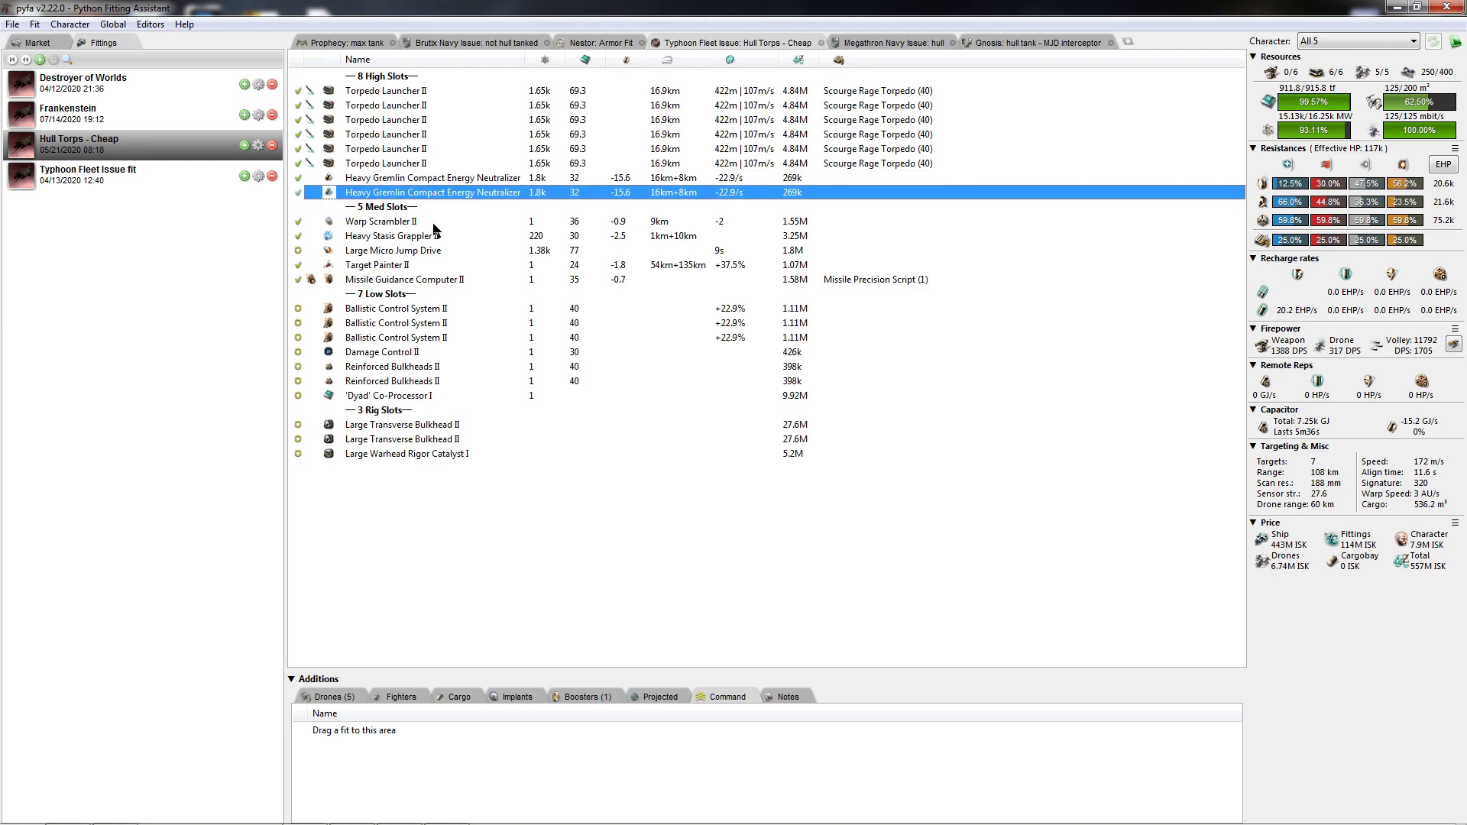
# Step: Open the Typhoon Fleet Issue Destroyer of Worlds fit and examine its Dread Guristas torpedo launchers and Centii A-Type armor plating
pyautogui.click(161, 87)
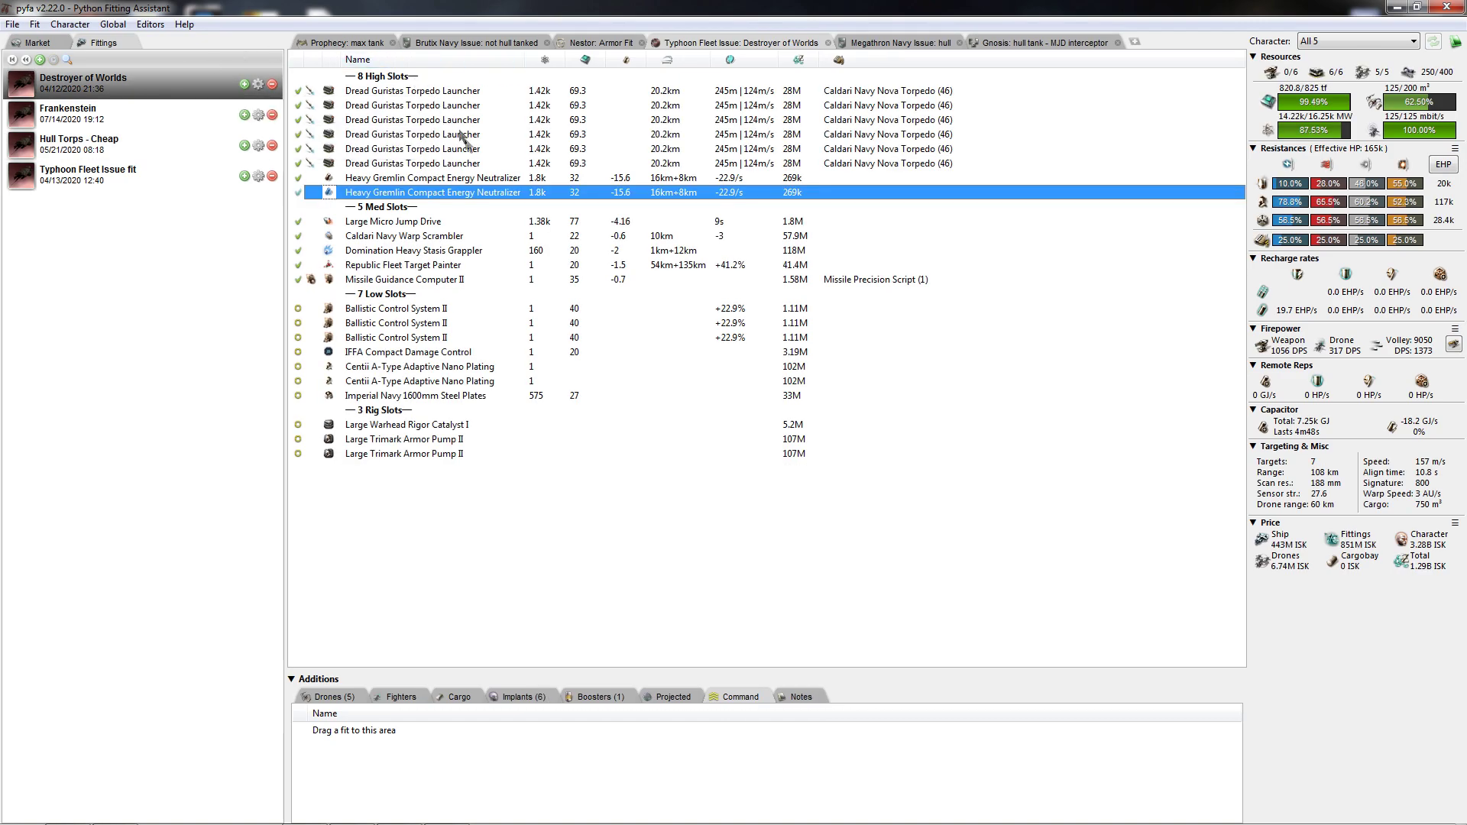
pyautogui.click(416, 164)
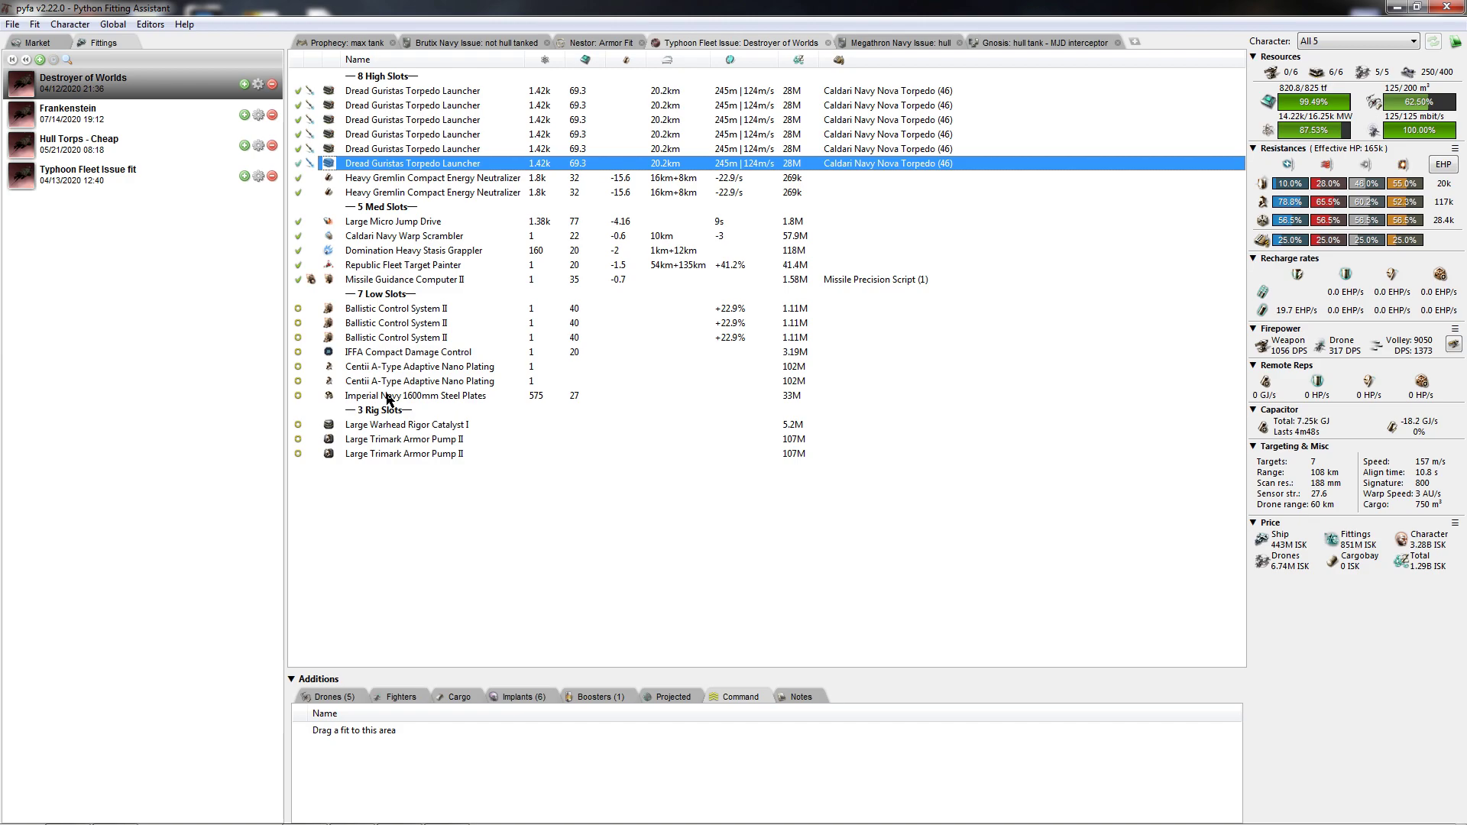
pyautogui.moveTo(399, 383); pyautogui.dragTo(408, 370)
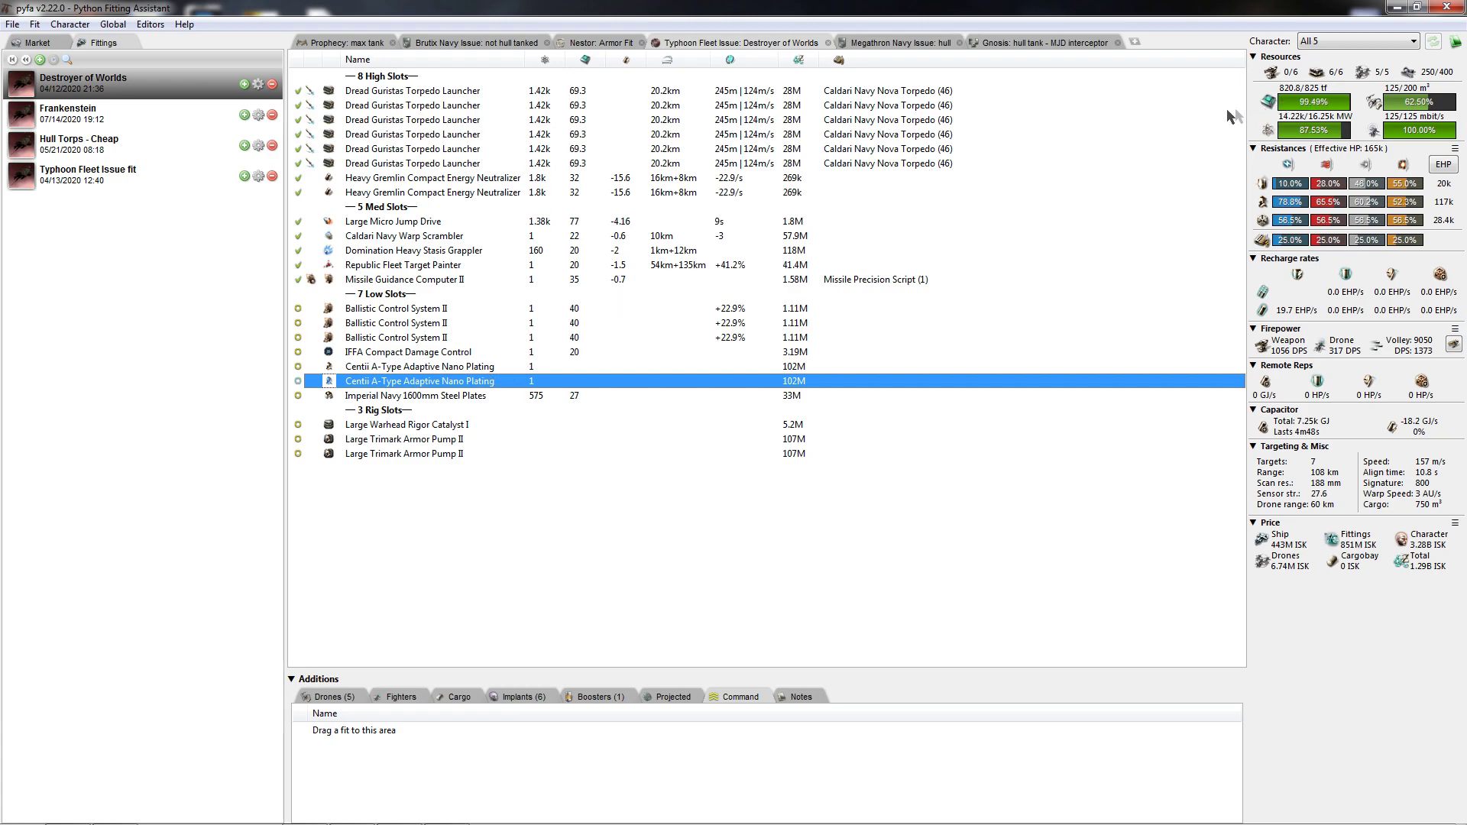
# Step: Disable all six High-grade Amulet implants, Alpha through Omega, on the Destroyer of Worlds fit
pyautogui.click(526, 697)
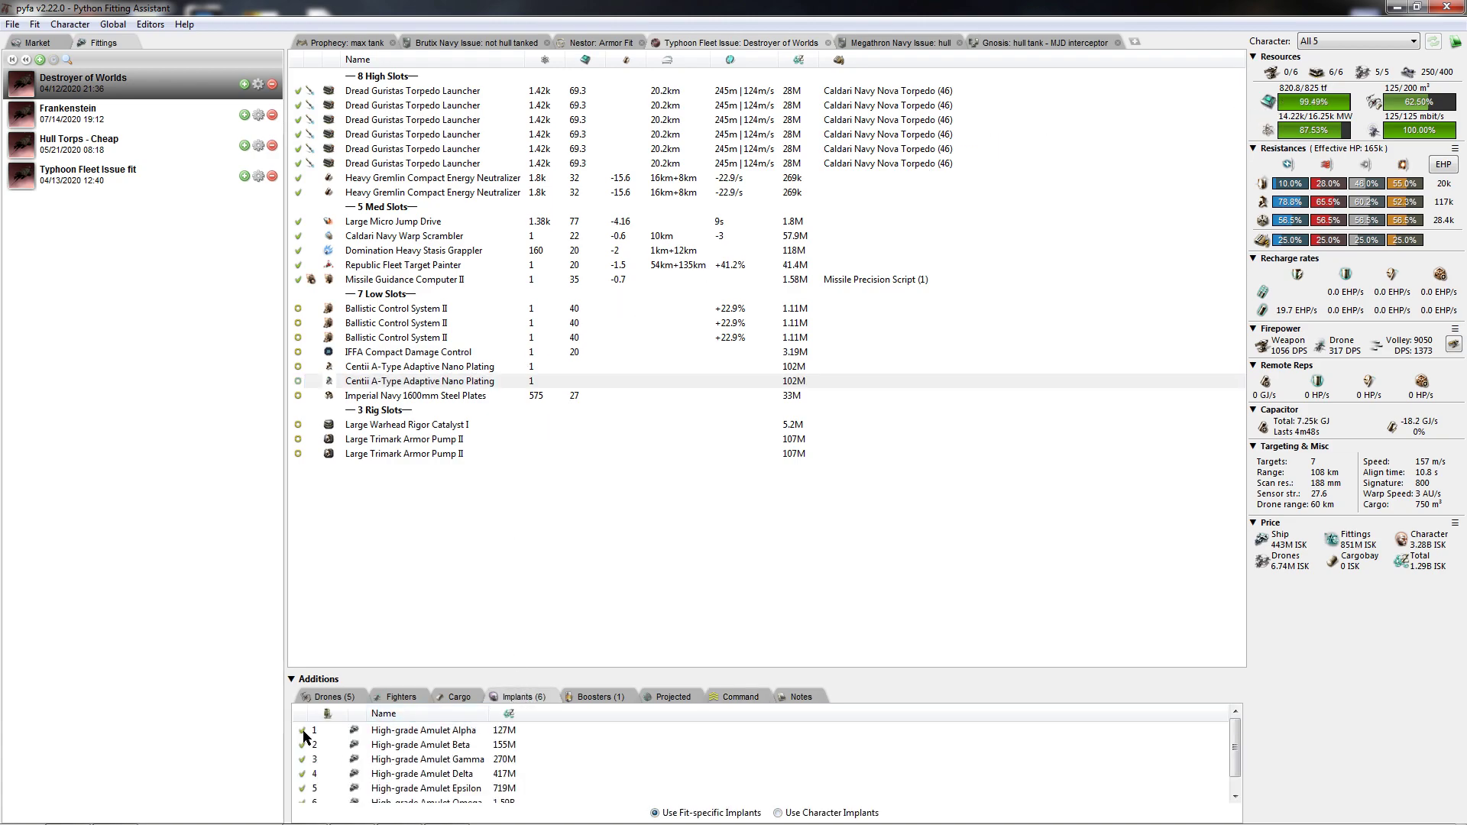
pyautogui.click(302, 731)
pyautogui.click(302, 745)
pyautogui.click(302, 760)
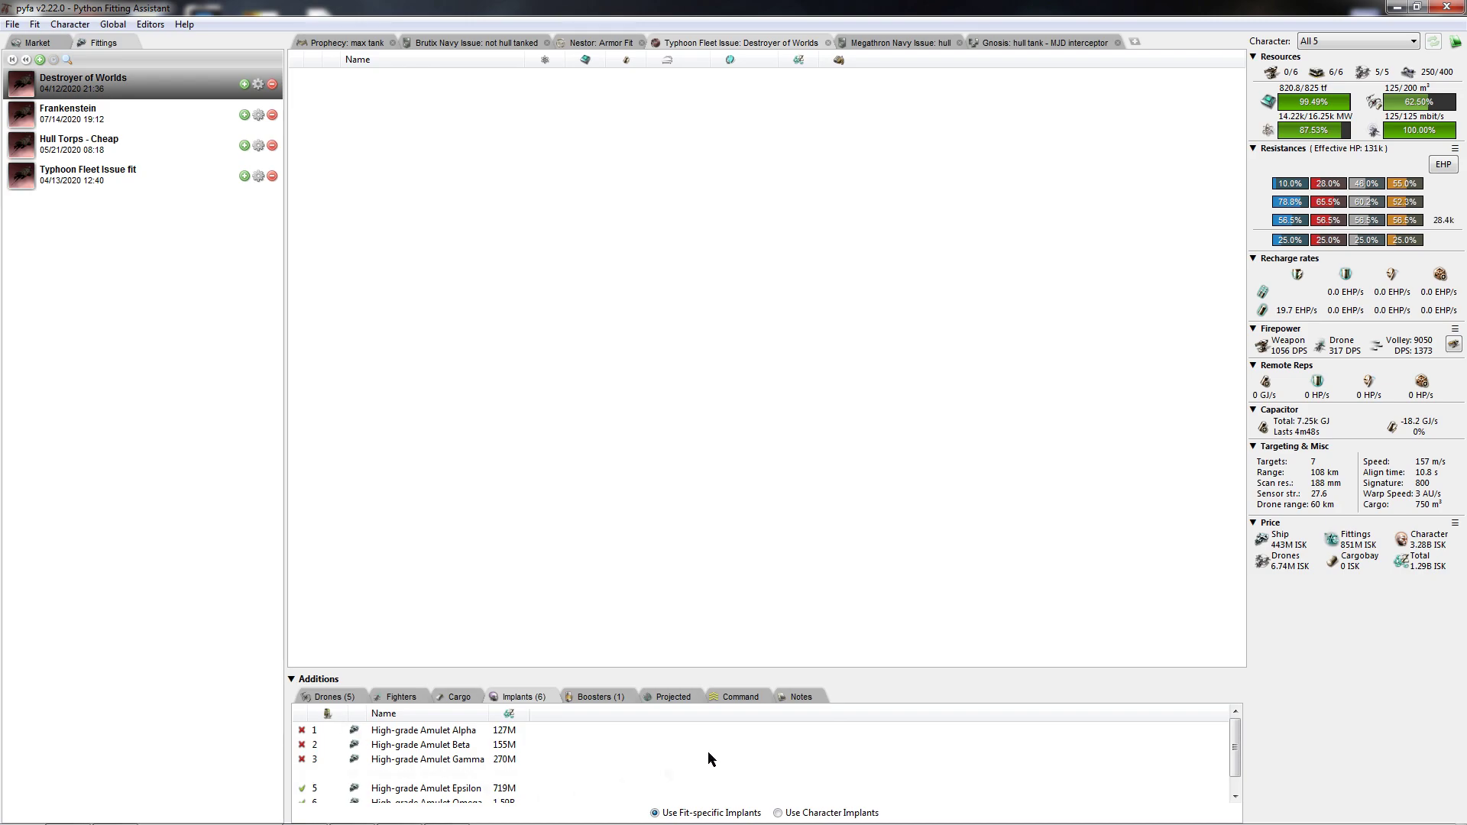
pyautogui.scroll(-1, 1233, 761)
pyautogui.click(302, 788)
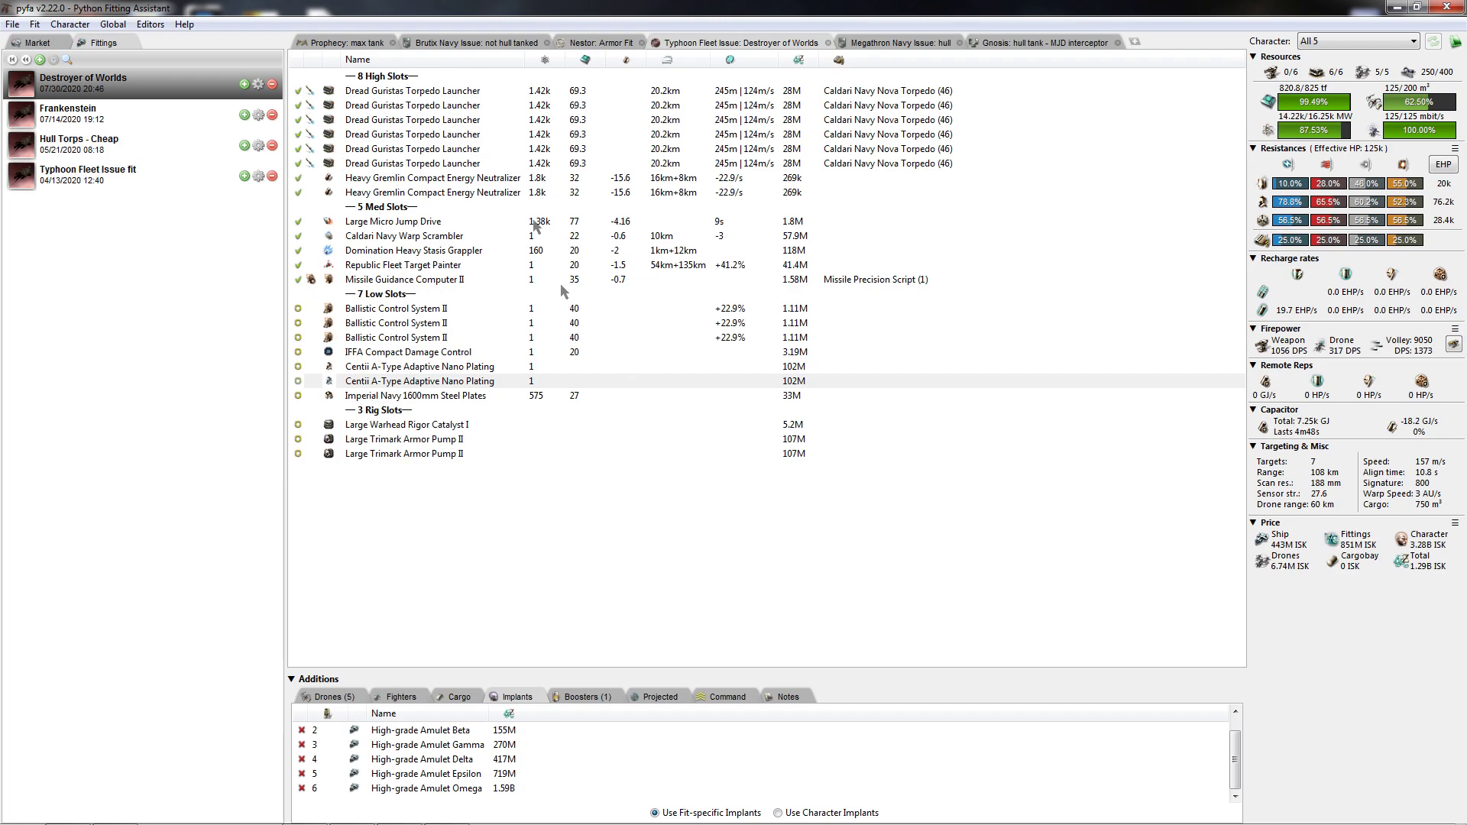
# Step: Check the Destroyer of Worlds fittings and total price, and return to the Hull Torps - Cheap fit for comparison
pyautogui.moveTo(1360, 551)
pyautogui.moveTo(1424, 578)
pyautogui.click(114, 144)
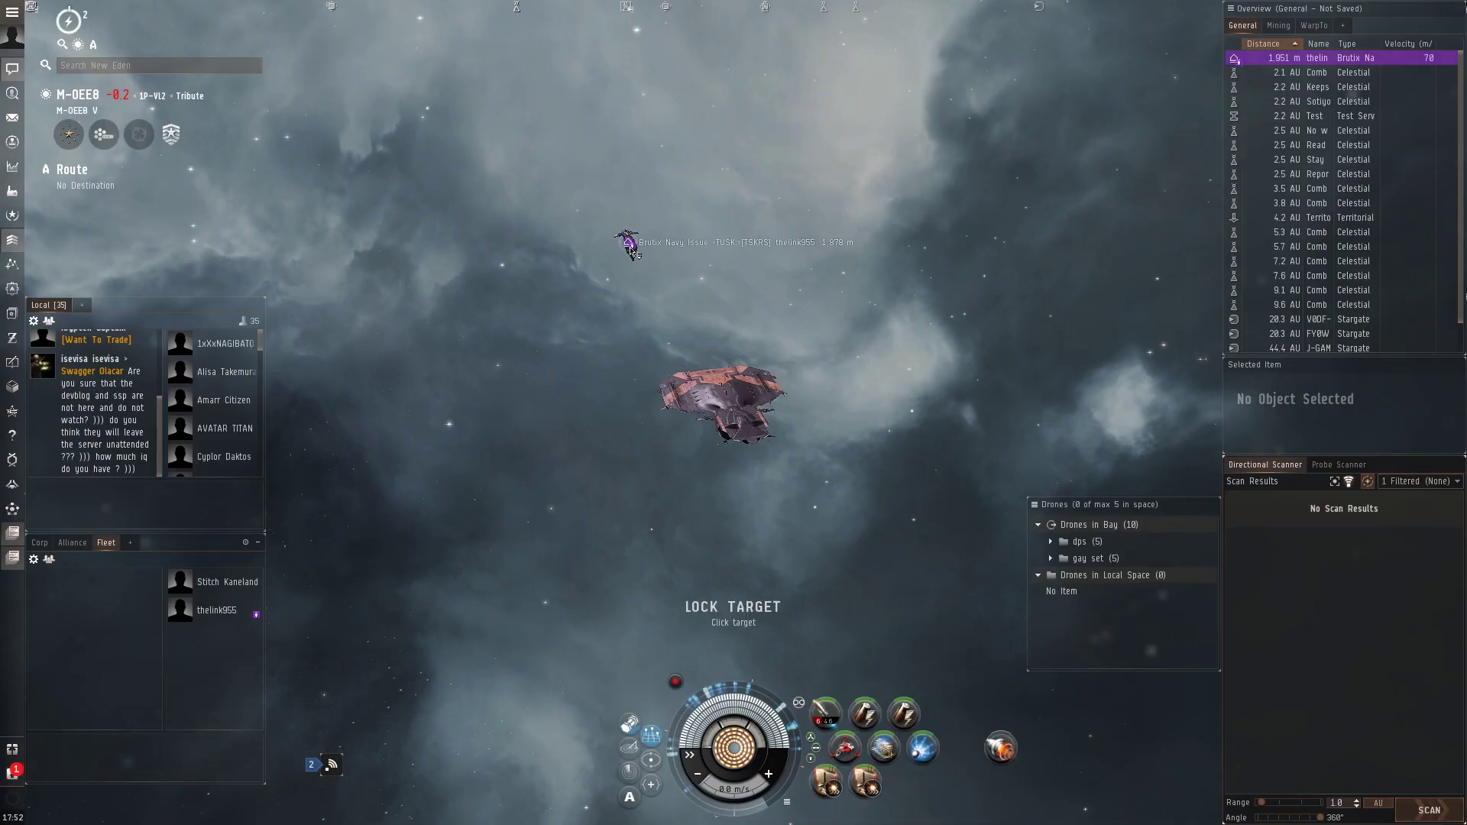
# Step: In EVE Online, lock the Brutix Navy Issue and activate the torpedo launchers and mid-slot modules on it
pyautogui.click(684, 269)
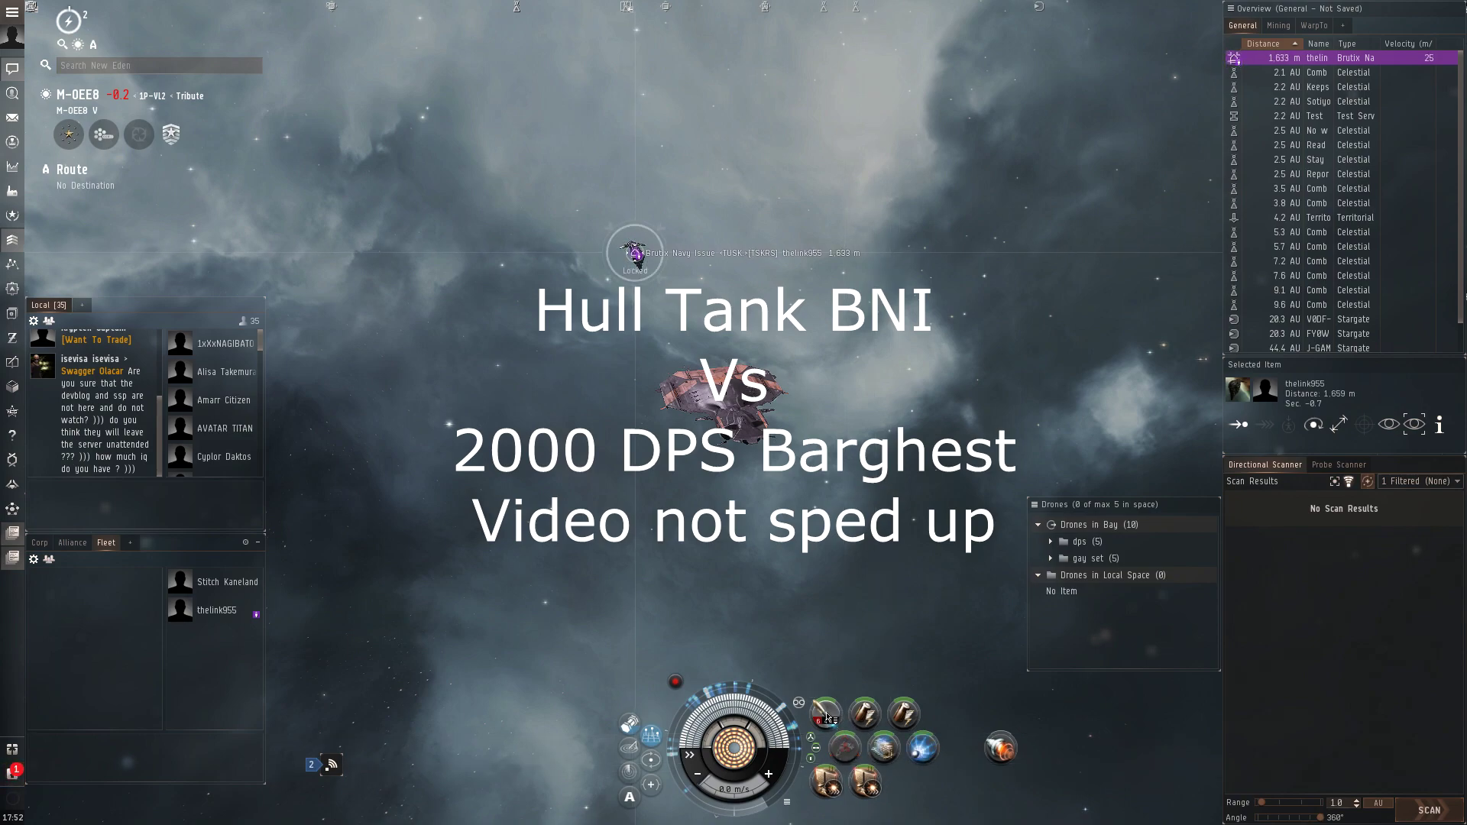
pyautogui.press('F1')
pyautogui.hotkey('alt', 'F1')
pyautogui.hotkey('alt', 'F2')
pyautogui.hotkey('alt', 'F3')
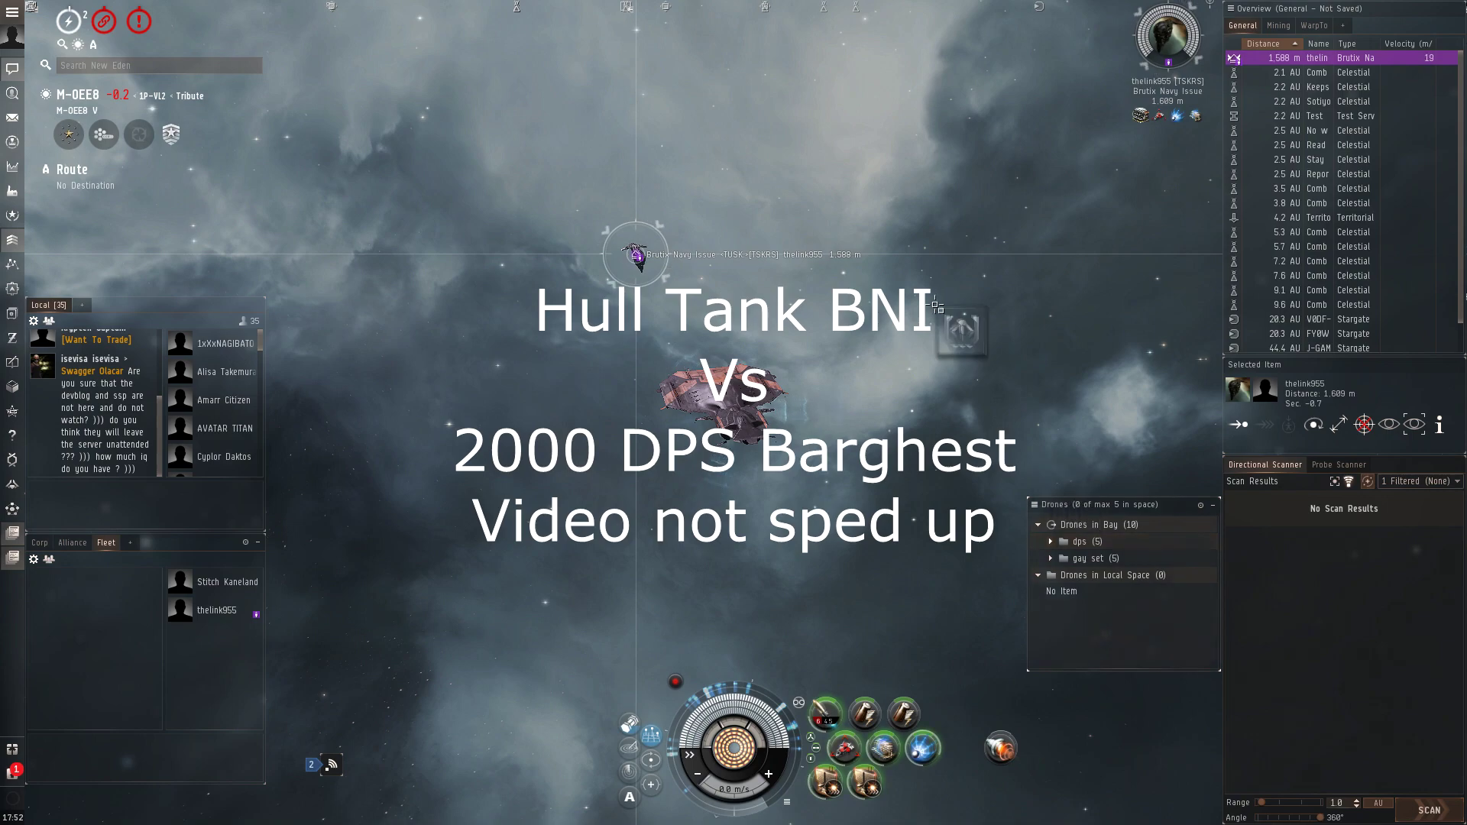
# Step: Launch the dps group of Hammerhead II drones and send them against the Brutix Navy Issue while orbiting it at 2,500 m
pyautogui.hotkey('shift', 'f')
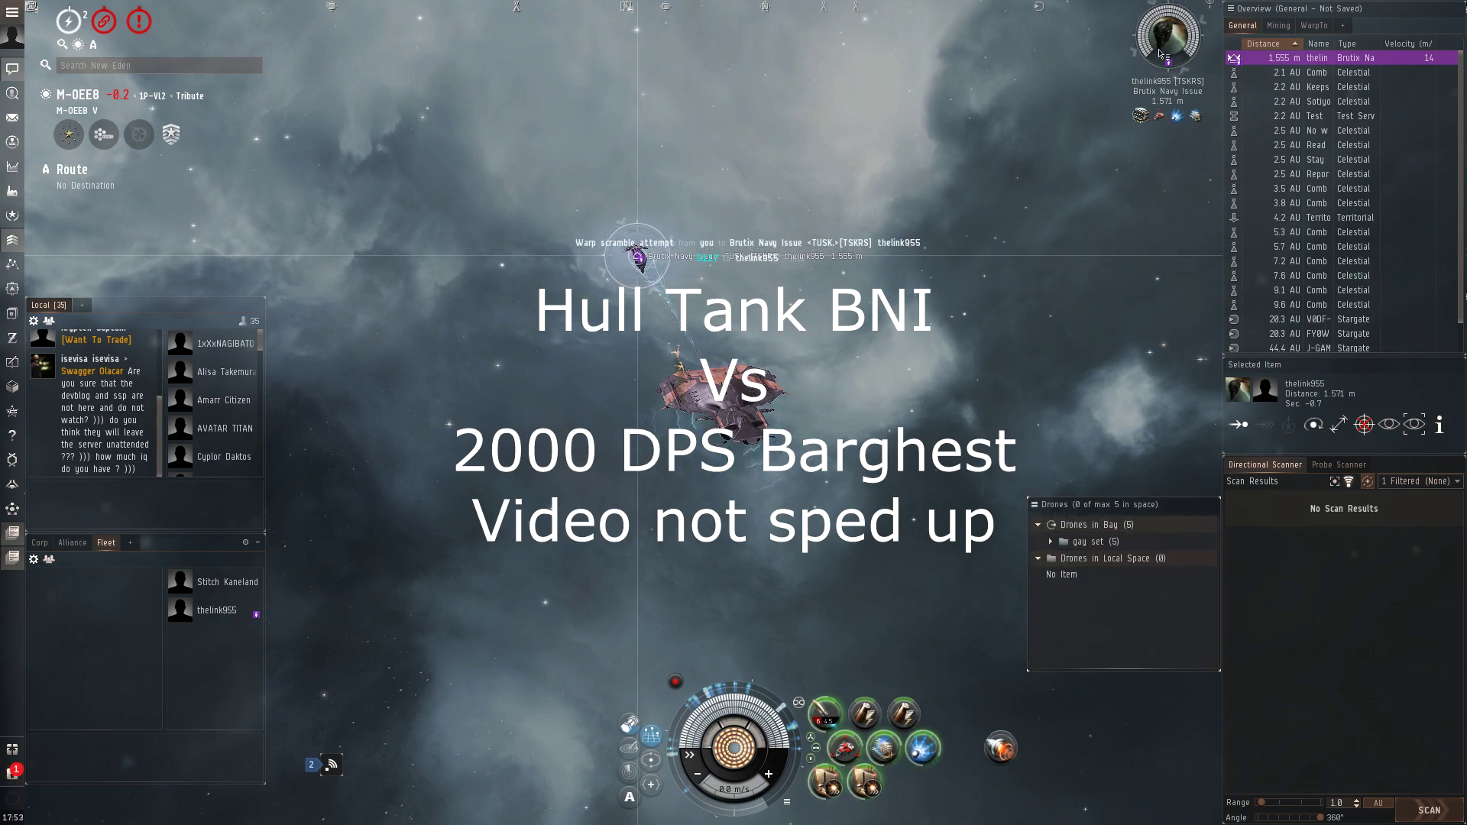
pyautogui.rightClick(1169, 52)
pyautogui.moveTo(1223, 67)
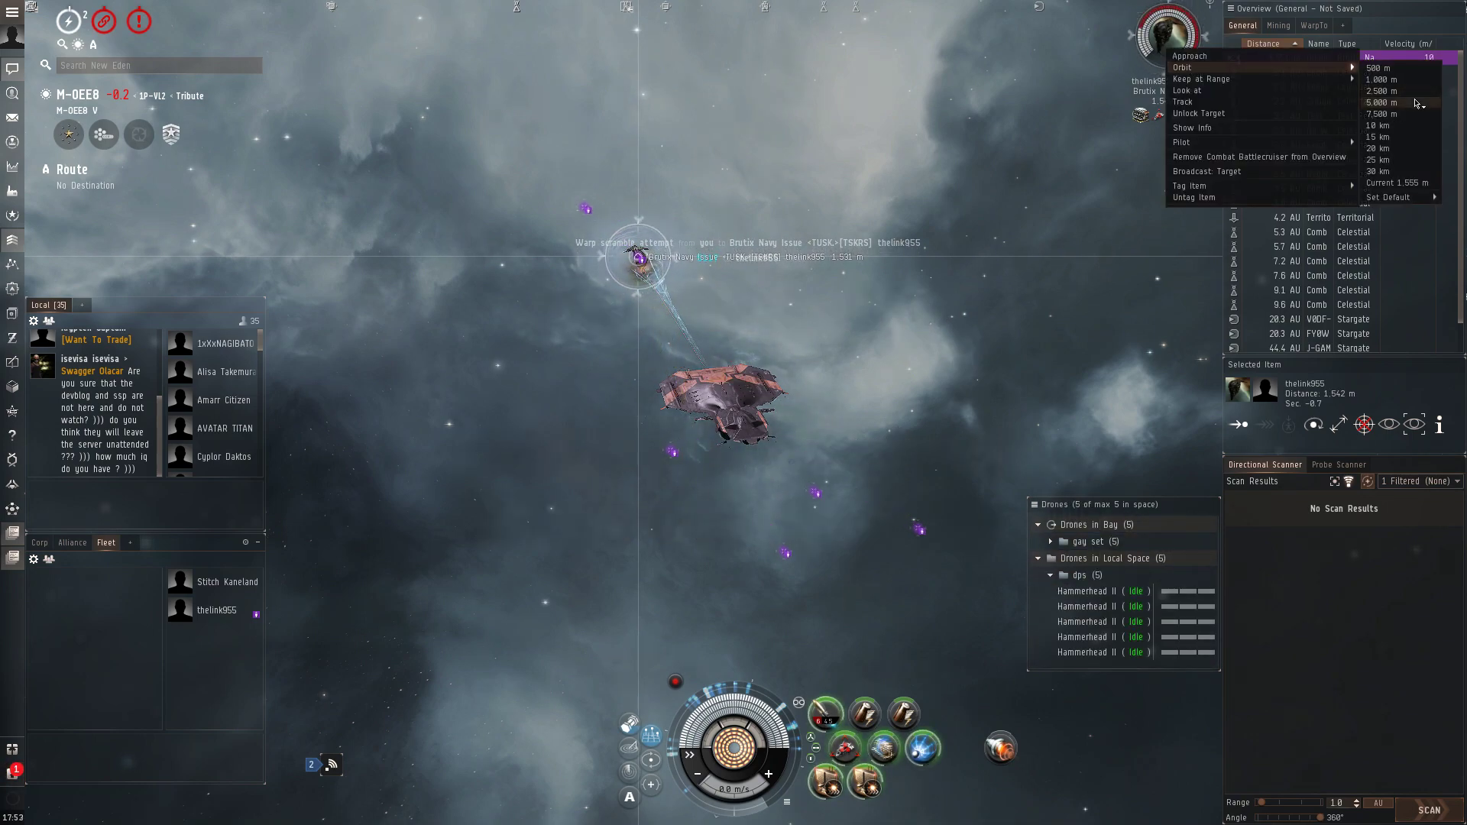
pyautogui.click(1398, 91)
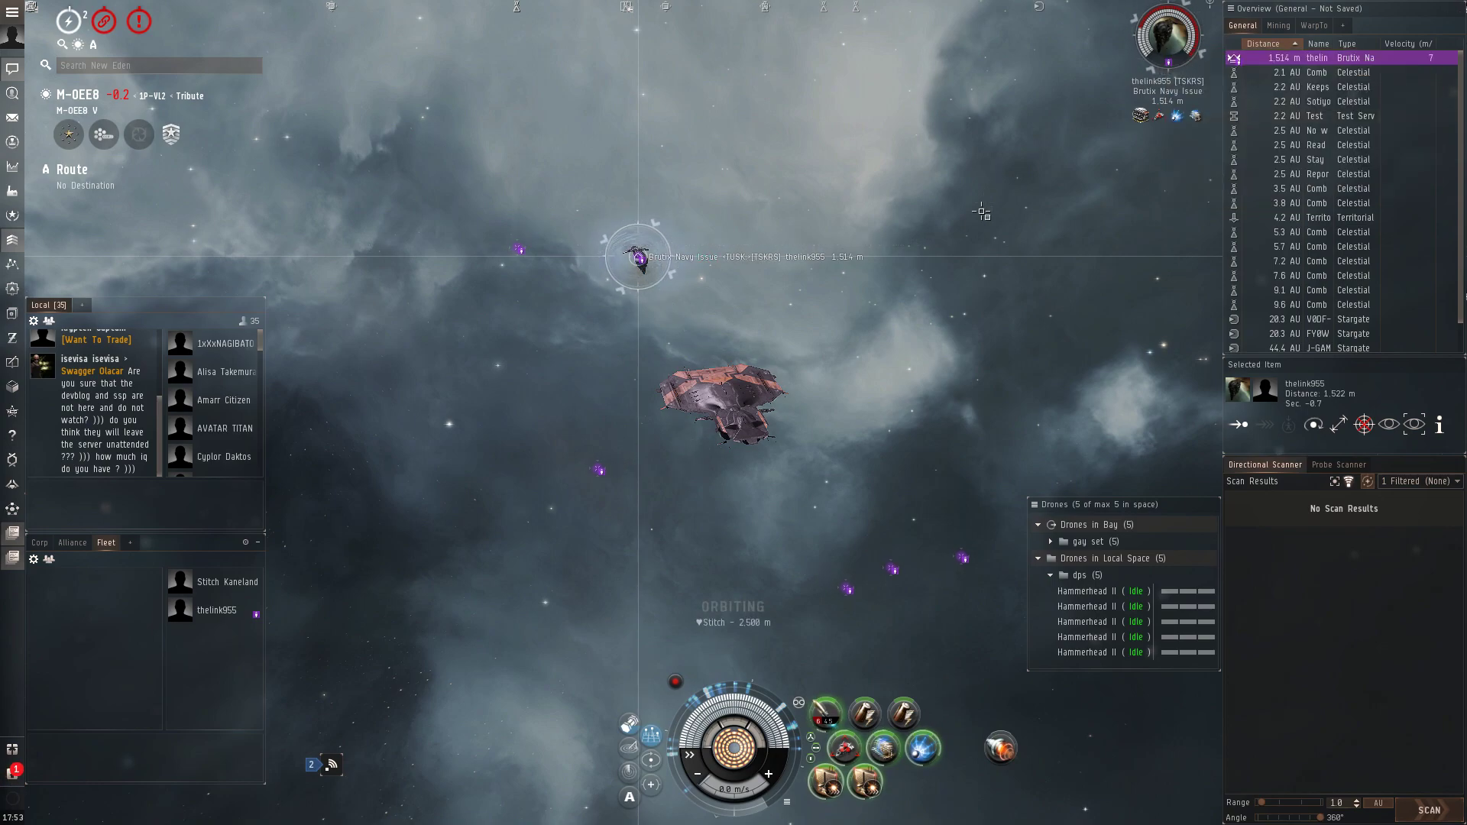
pyautogui.press('f')
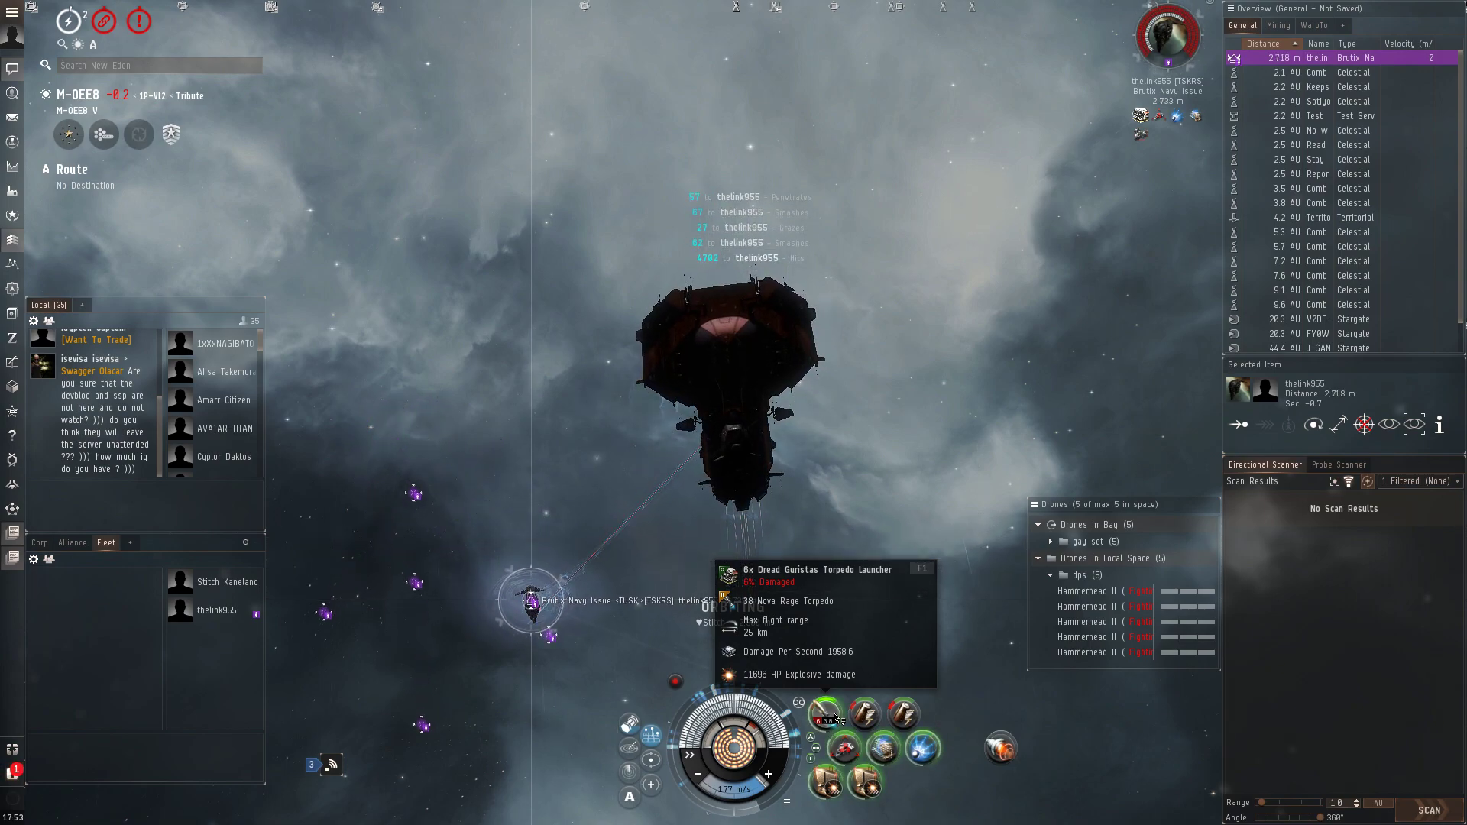
pyautogui.moveTo(906, 419); pyautogui.dragTo(791, 520)
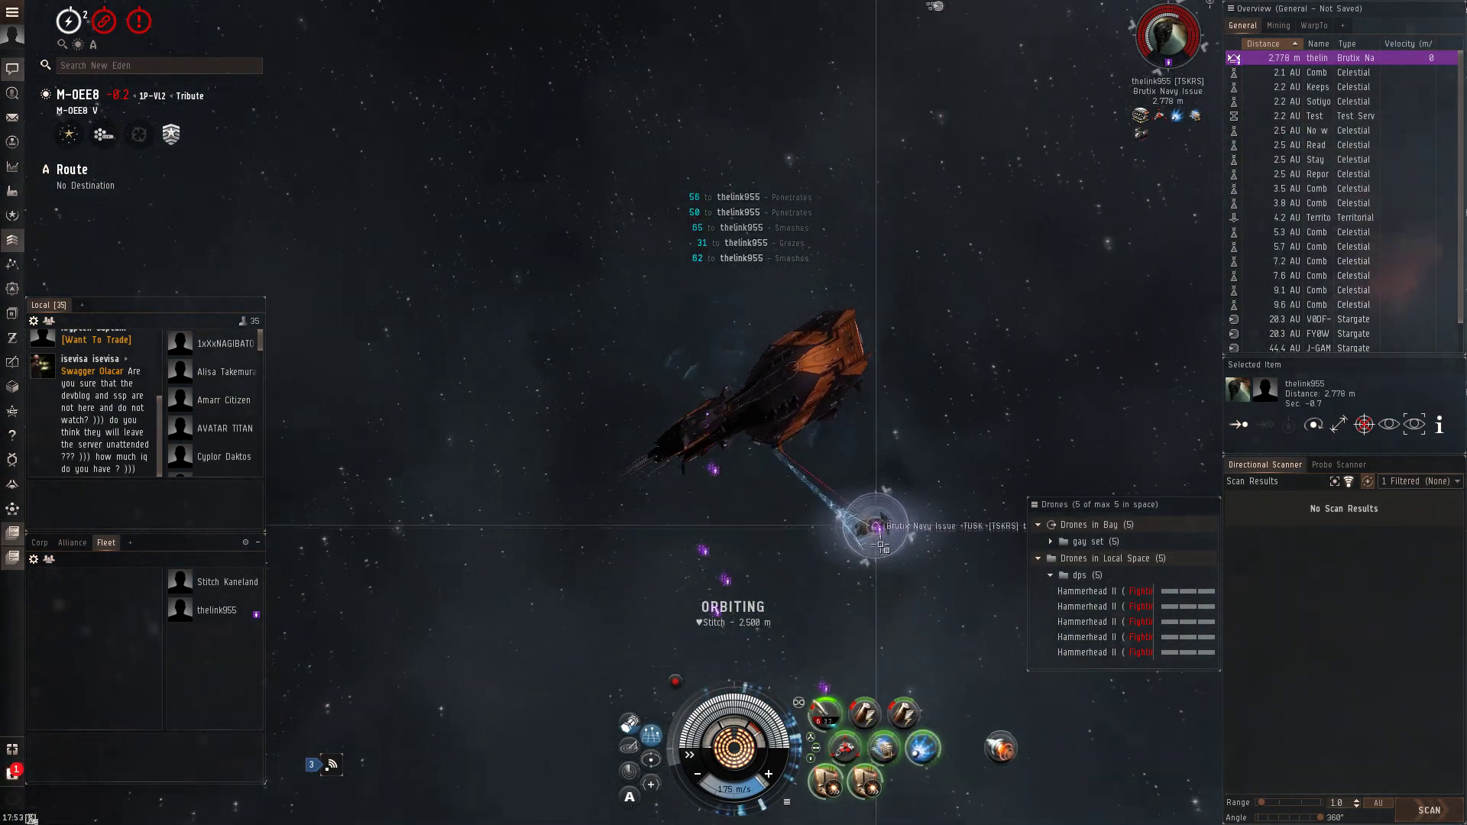